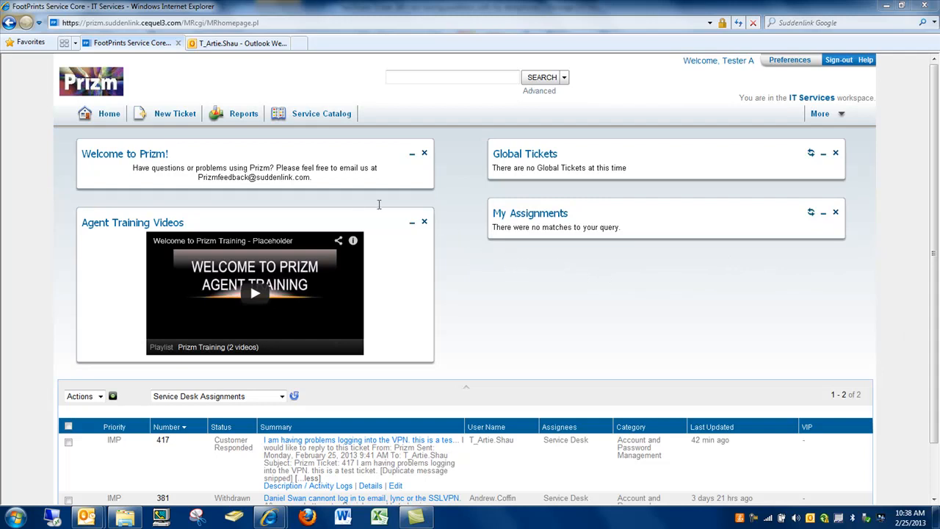
Switch to Outlook to review the Prizm-TEST notification for ticket 380 and its sender, and minimize the message.
{"action": "mouse_move", "coordinate": [87, 517]}
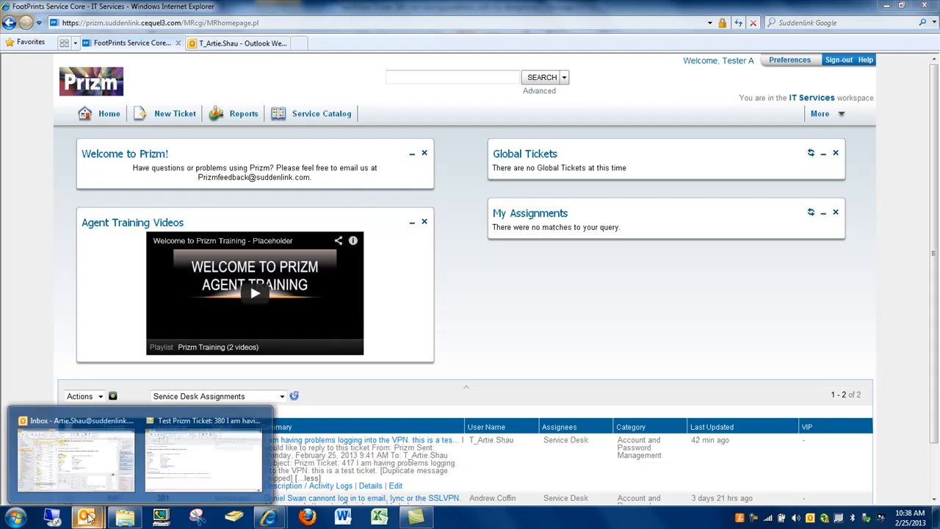
{"action": "left_click", "coordinate": [202, 465]}
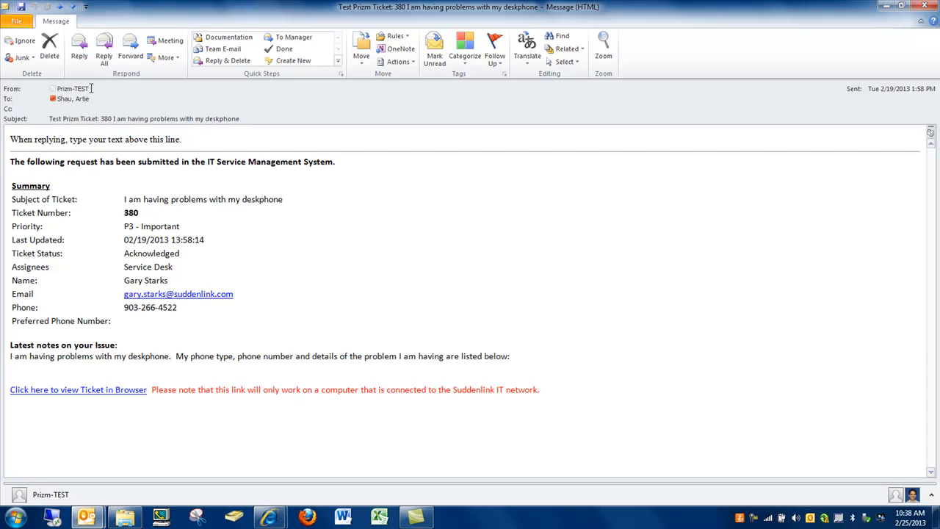
{"action": "left_click", "coordinate": [67, 89]}
{"action": "mouse_move", "coordinate": [67, 89]}
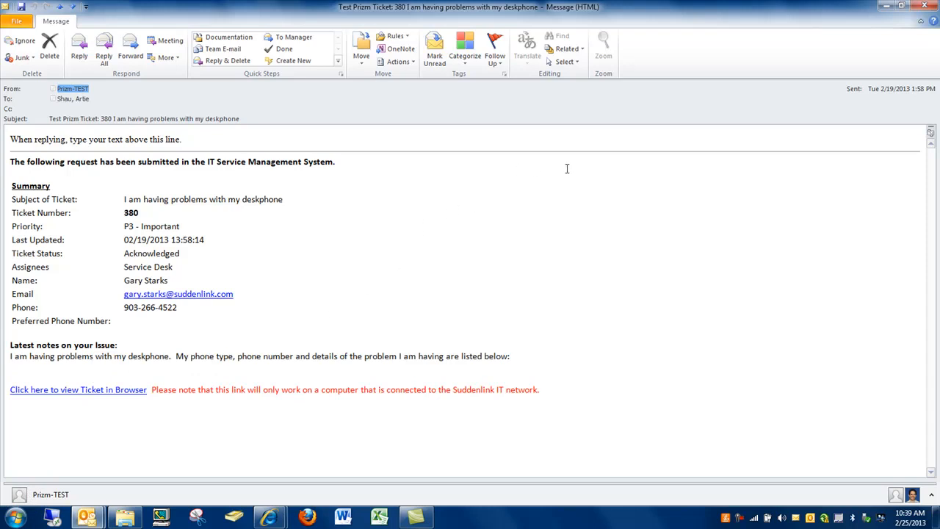
{"action": "left_click", "coordinate": [886, 7]}
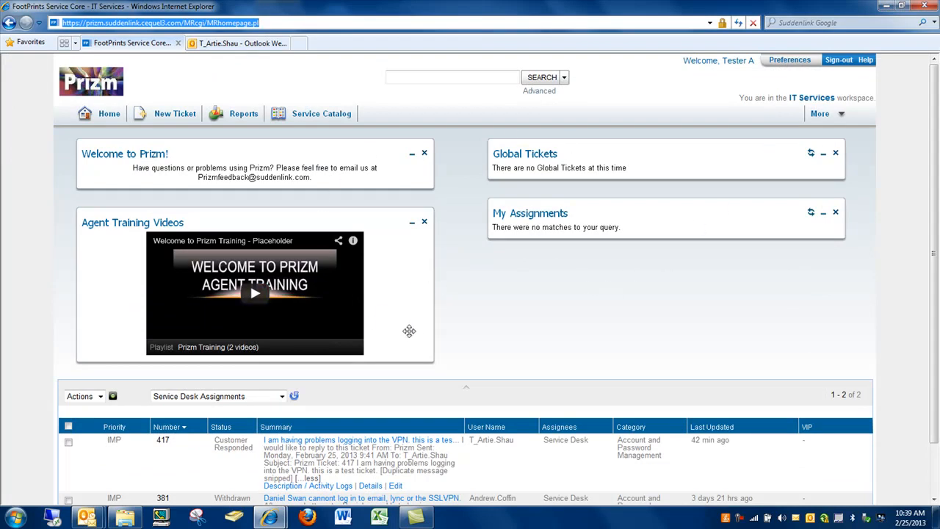
Show the My Assignments ticket list on the homepage, and return to the Service Desk Assignments list.
{"action": "left_click", "coordinate": [282, 396]}
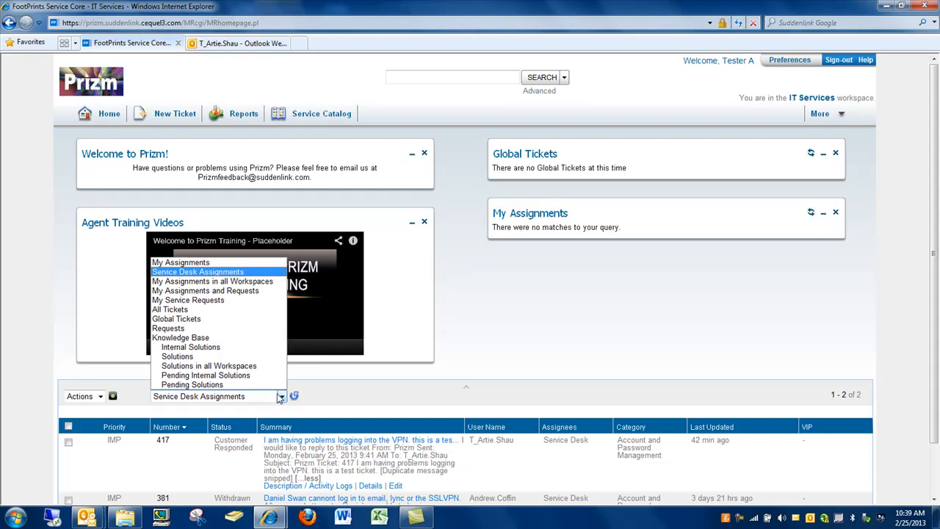
{"action": "left_click", "coordinate": [235, 263]}
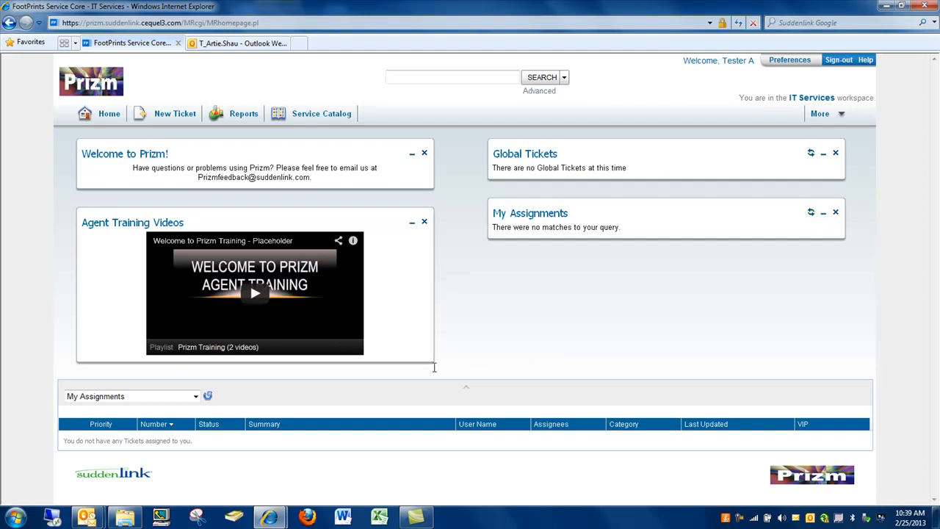
{"action": "left_click", "coordinate": [195, 397]}
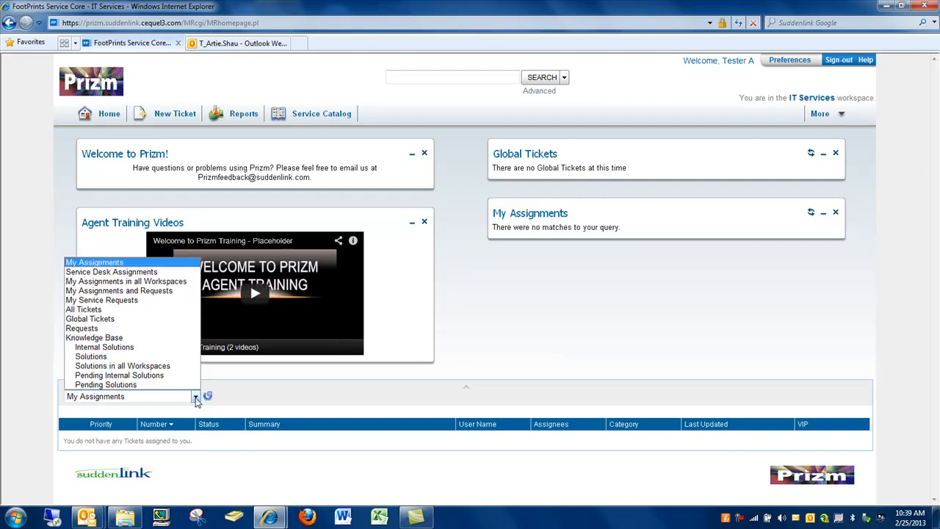
{"action": "left_click", "coordinate": [147, 273]}
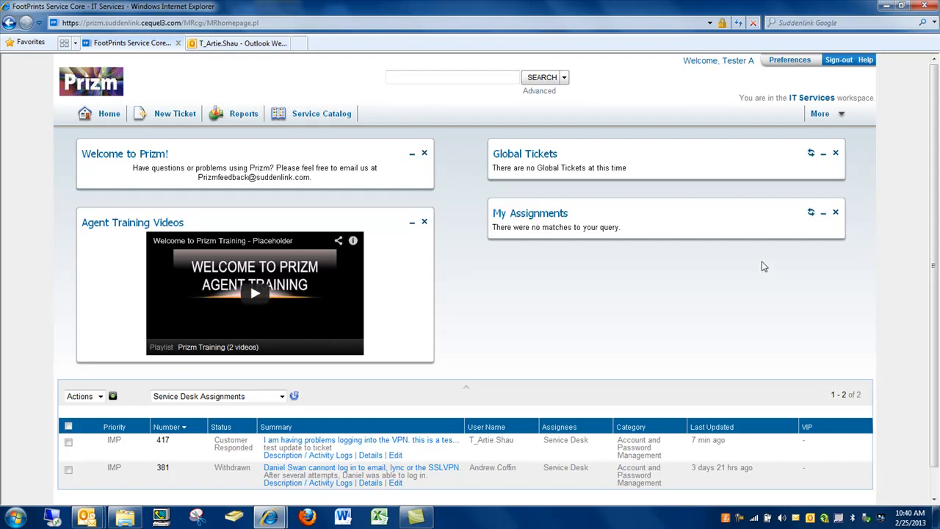
Enter 417 as the ticket search term and move the Global Tickets panel below My Assignments.
{"action": "left_click", "coordinate": [414, 77]}
{"action": "type", "text": "417"}
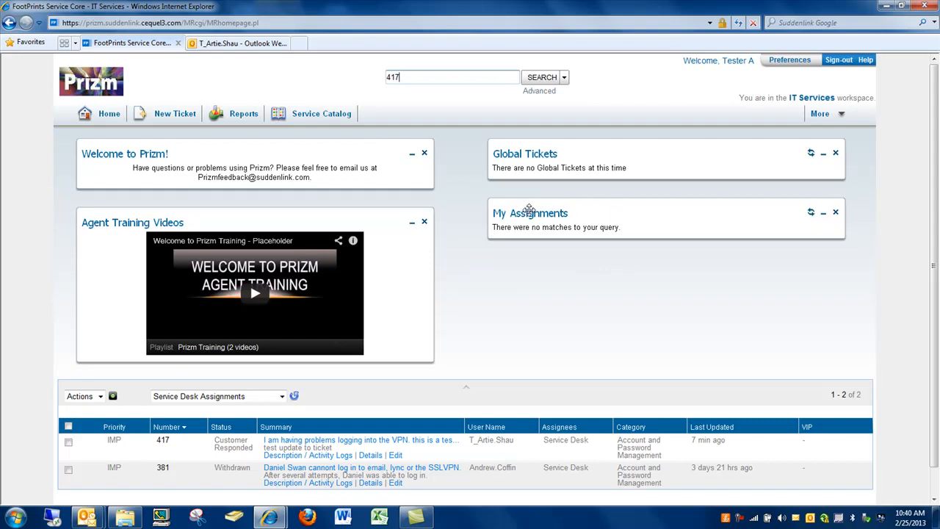
{"action": "left_click_drag", "start_coordinate": [524, 154], "coordinate": [536, 291]}
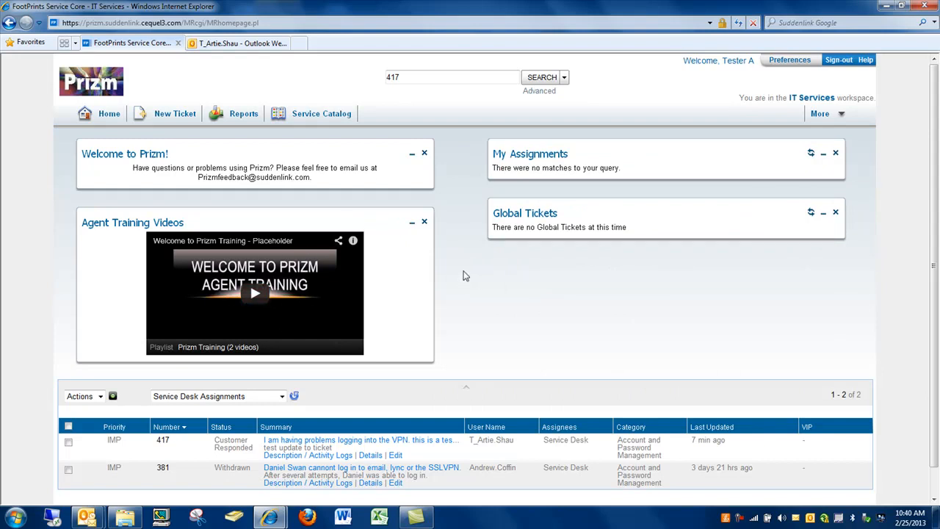
Open ticket 417 for editing and page back through its activity log to the first entry.
{"action": "left_click", "coordinate": [162, 440]}
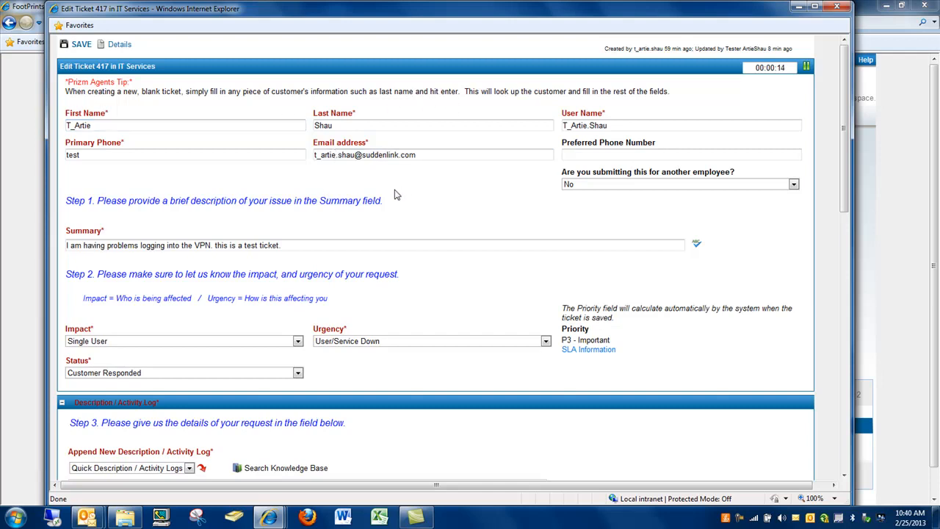
{"action": "scroll", "coordinate": [394, 193], "scroll_direction": "down", "scroll_amount": 1}
{"action": "scroll", "coordinate": [391, 199], "scroll_direction": "down", "scroll_amount": 1}
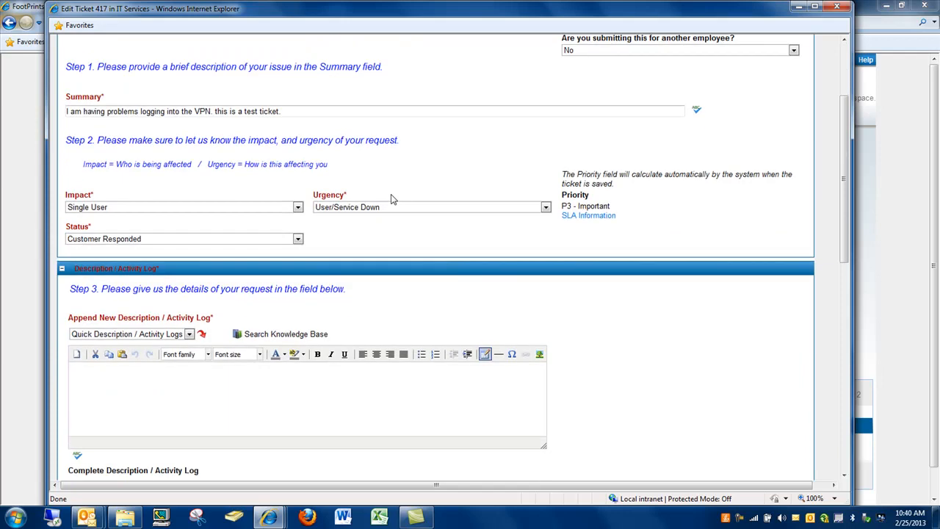
{"action": "scroll", "coordinate": [391, 198], "scroll_direction": "down", "scroll_amount": 2}
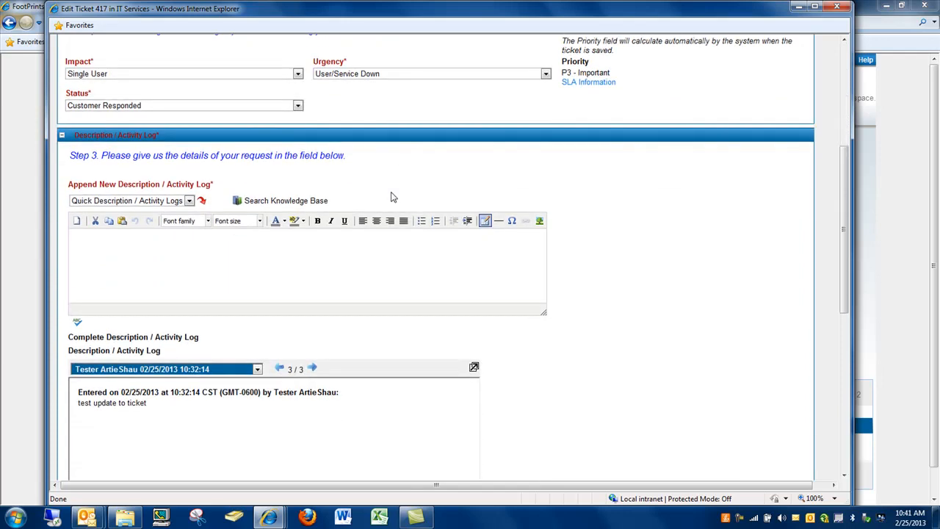
{"action": "left_click", "coordinate": [280, 369]}
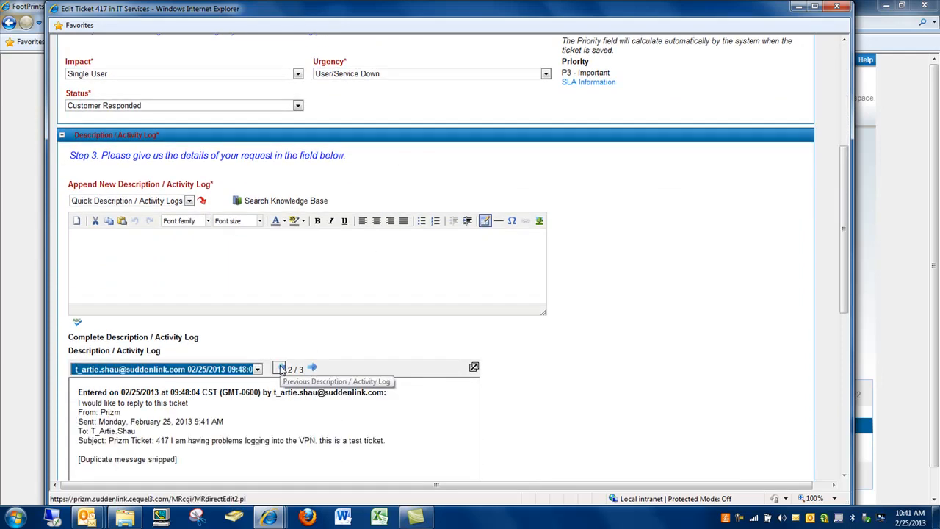
{"action": "left_click", "coordinate": [280, 369]}
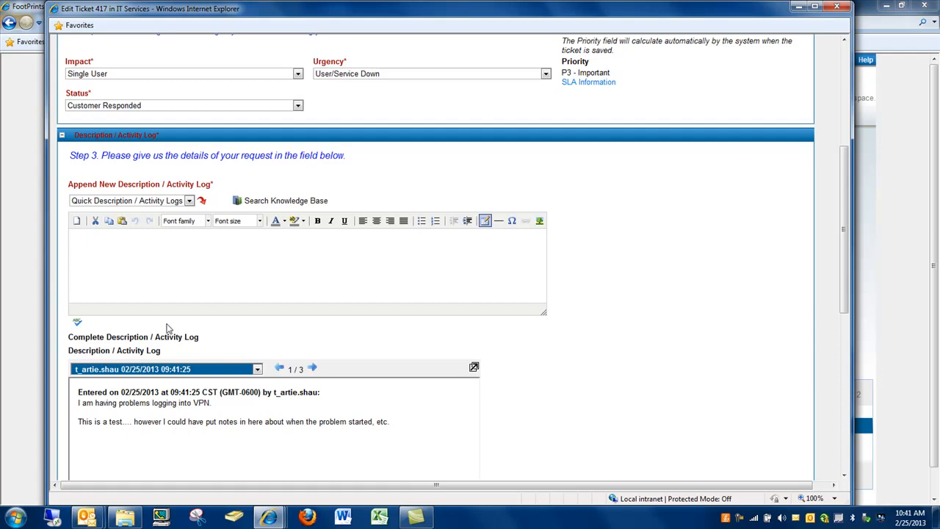
Set the status of ticket 417 to In progress.
{"action": "scroll", "coordinate": [172, 288], "scroll_direction": "up", "scroll_amount": 1}
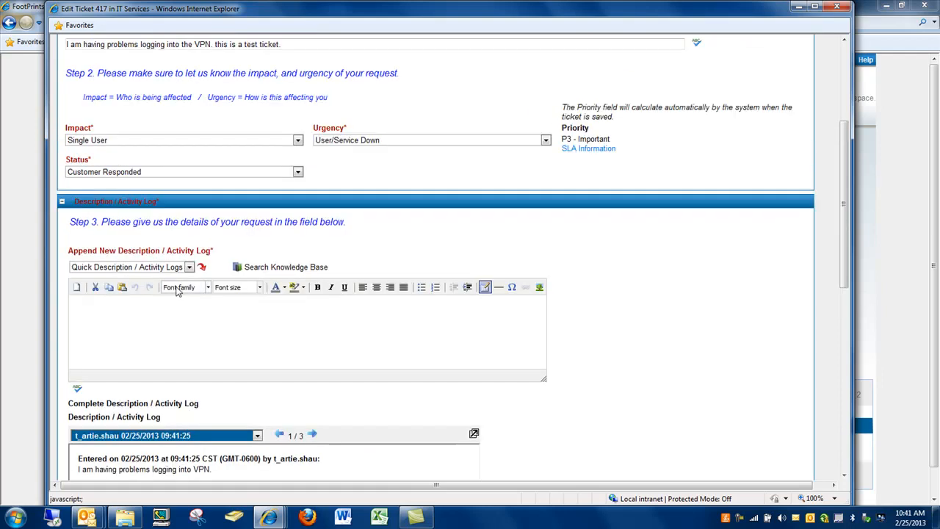
{"action": "left_click", "coordinate": [144, 175]}
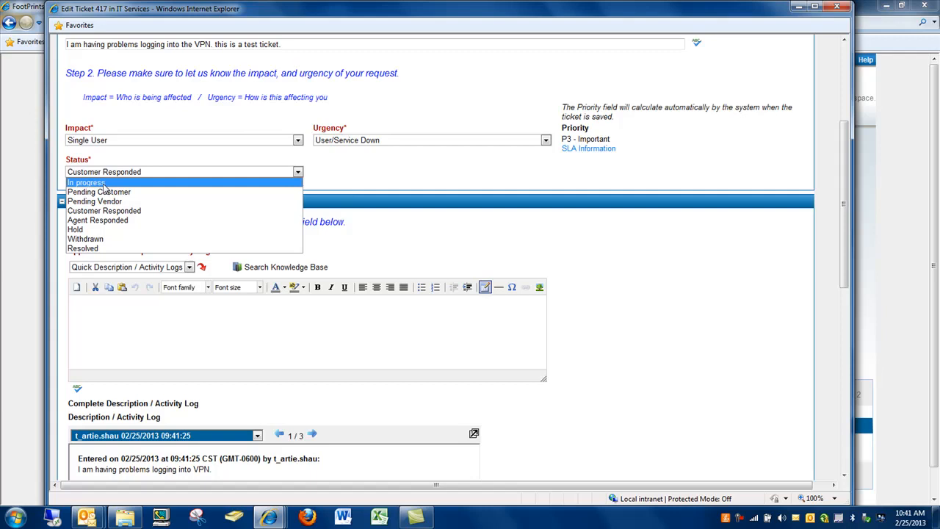
{"action": "left_click", "coordinate": [105, 183]}
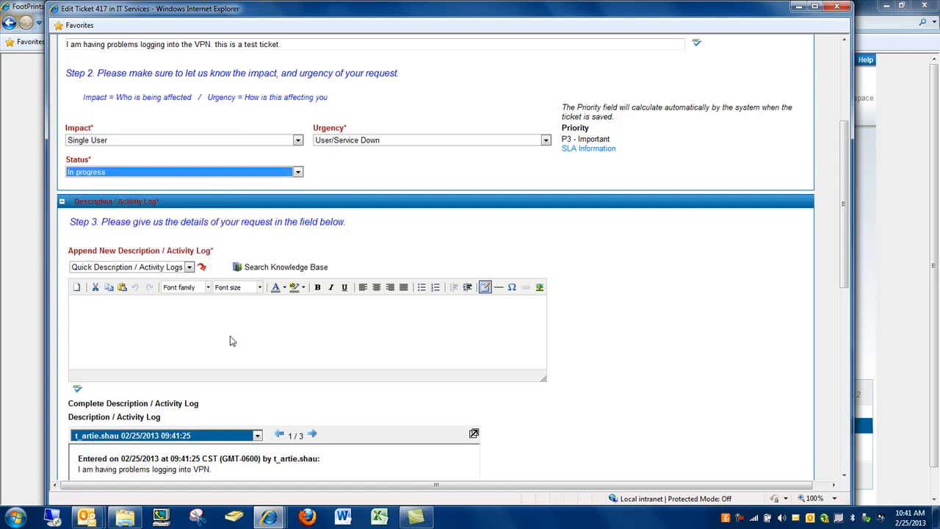
Start a new description / activity log entry with the greeting "Test Customer,".
{"action": "left_click", "coordinate": [446, 343]}
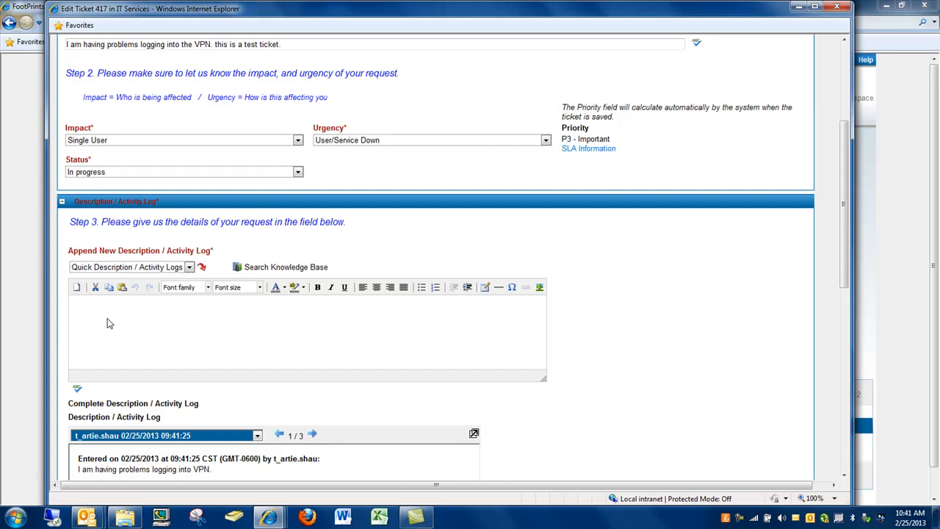
{"action": "left_click", "coordinate": [64, 320]}
{"action": "type", "text": "Dear Test"}
{"action": "key", "text": "BackSpace"}
{"action": "key", "text": "BackSpace"}
{"action": "key", "text": "BackSpace"}
{"action": "key", "text": "BackSpace"}
{"action": "key", "text": "BackSpace"}
{"action": "key", "text": "BackSpace"}
{"action": "key", "text": "BackSpace"}
{"action": "key", "text": "BackSpace"}
{"action": "key", "text": "BackSpace"}
{"action": "type", "text": "Test"}
{"action": "type", "text": " Customer,"}
Add below the greeting "I am working on this issue, I wanted to know if you are recieving any error messages?".
{"action": "type", "text": "I am working"}
{"action": "type", "text": " on this issue"}
{"action": "type", "text": ", "}
{"action": "type", "text": "I wante"}
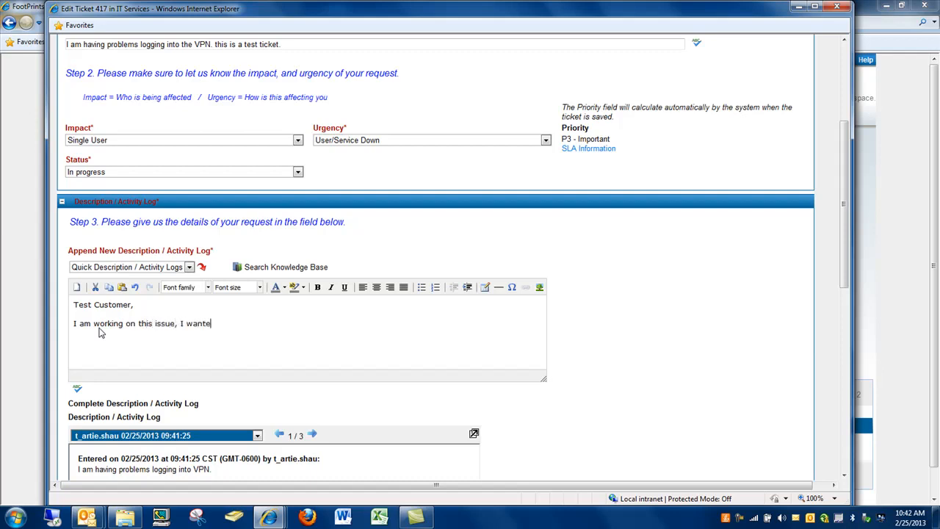
{"action": "type", "text": "d to know if you are recieve"}
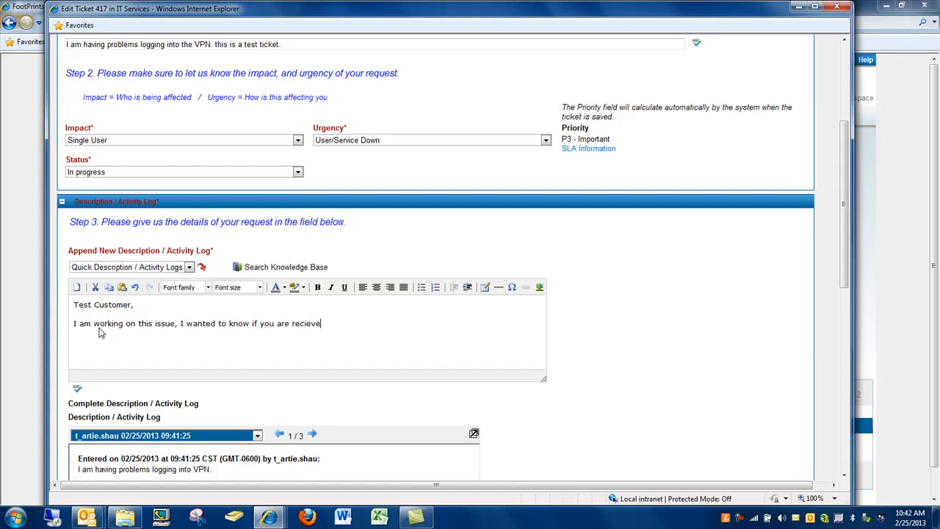
{"action": "key", "text": "BackSpace"}
{"action": "type", "text": "ing any error messages?"}
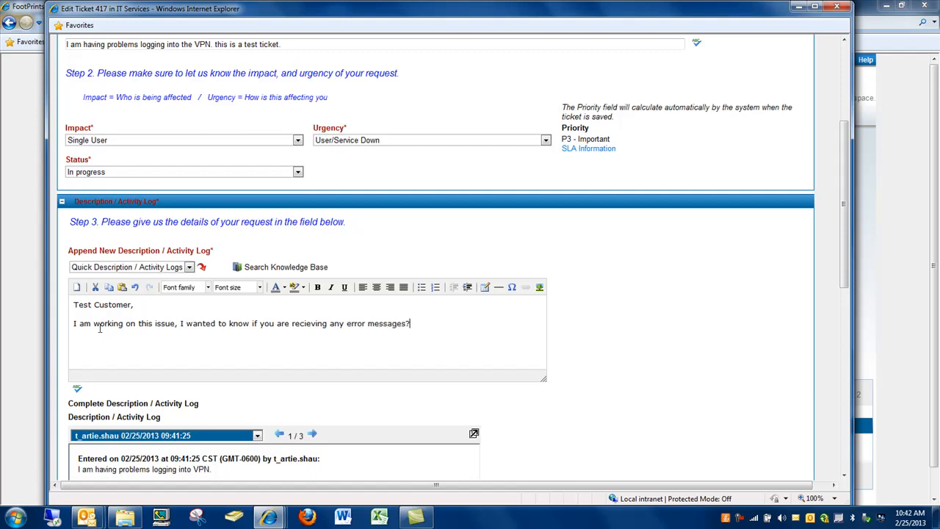
Continue the message with "Could you possibly send me a screen shot if so?", capitalizing the first word.
{"action": "type", "text": "  could you possibly send me a screen shot if so?"}
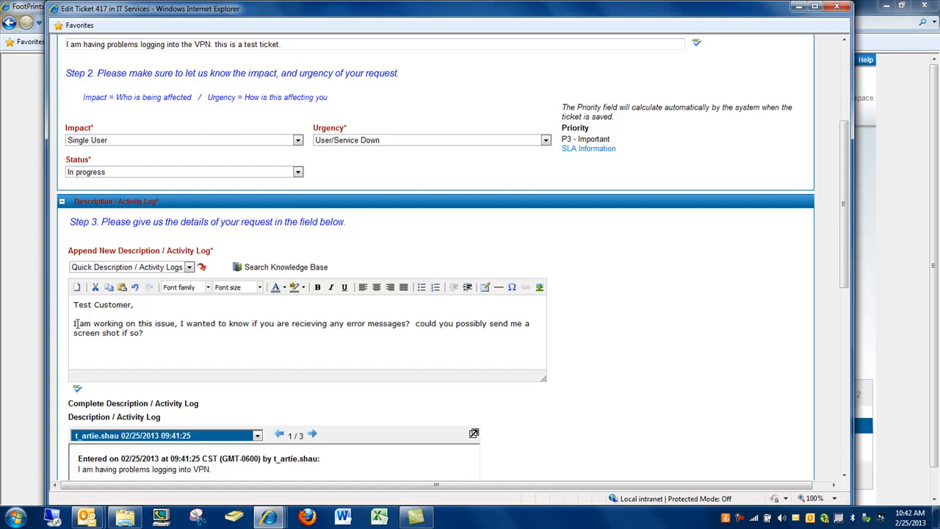
{"action": "left_click", "coordinate": [421, 324]}
{"action": "key", "text": "Delete"}
{"action": "double_click", "coordinate": [424, 324]}
{"action": "type", "text": "Could"}
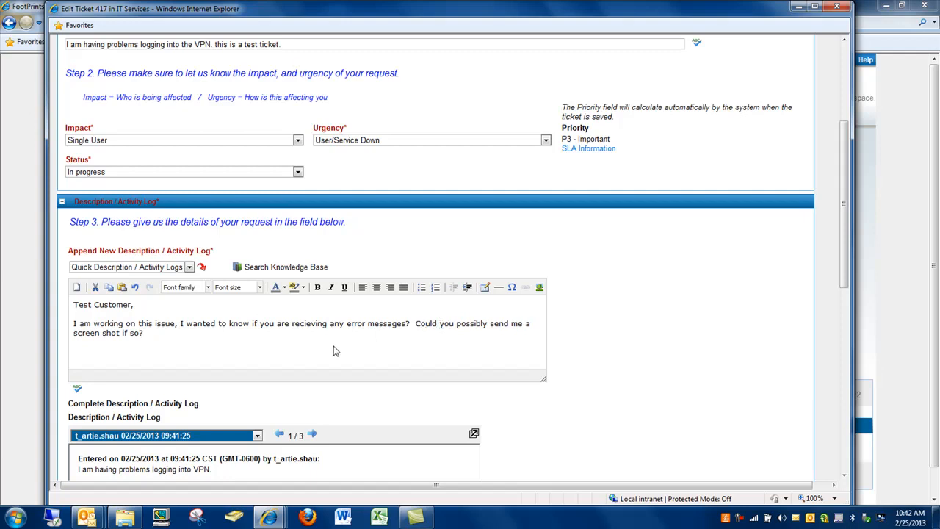
Close the activity log message with "Thanks," and the agent's first name preceded by a dash on the line below.
{"action": "left_click", "coordinate": [314, 334]}
{"action": "type", "text": "thanks"}
{"action": "key", "text": "Return"}
{"action": "type", "text": "-Artie"}
{"action": "key", "text": "Up"}
{"action": "key", "text": "Left"}
{"action": "key", "text": "Left"}
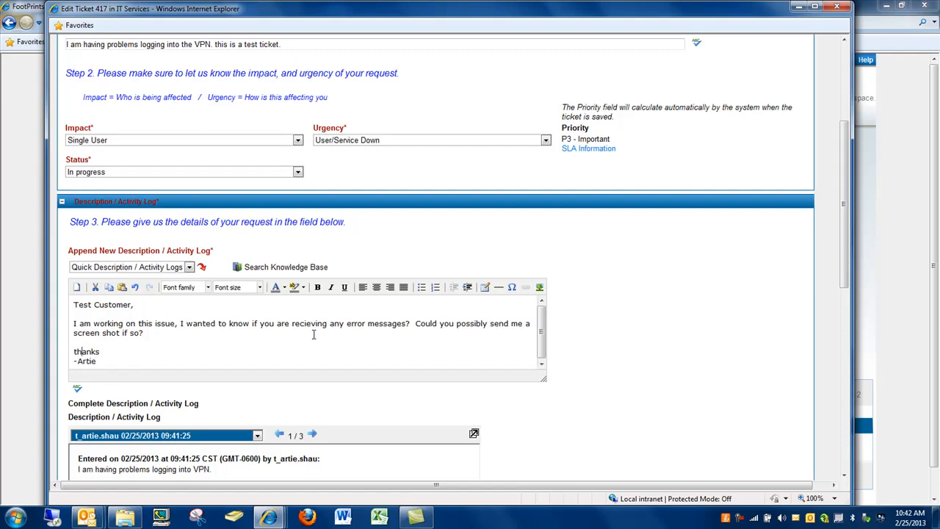
{"action": "key", "text": "Left"}
{"action": "key", "text": "Left"}
{"action": "key", "text": "BackSpace"}
{"action": "type", "text": "T"}
{"action": "type", "text": ","}
Add "sensitive info." to the ticket's internal notes.
{"action": "scroll", "coordinate": [604, 327], "scroll_direction": "down", "scroll_amount": 1}
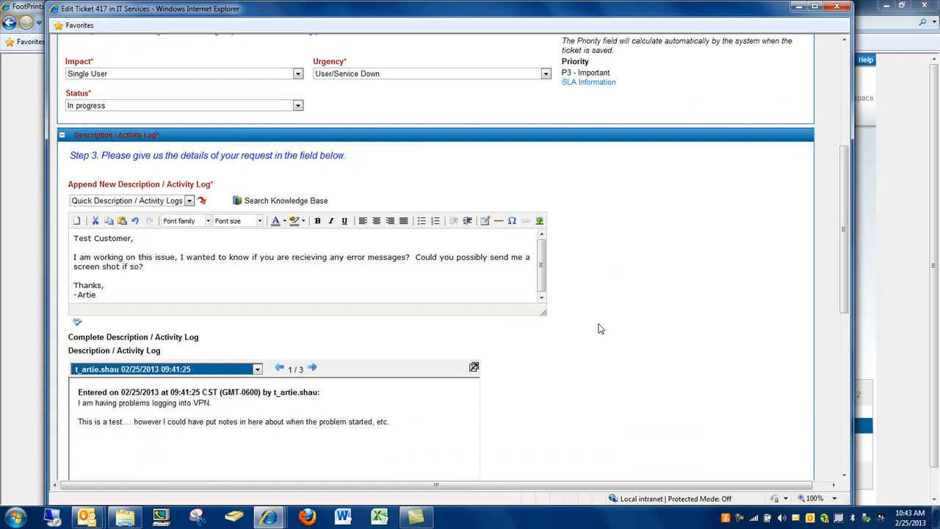
{"action": "scroll", "coordinate": [599, 328], "scroll_direction": "down", "scroll_amount": 2}
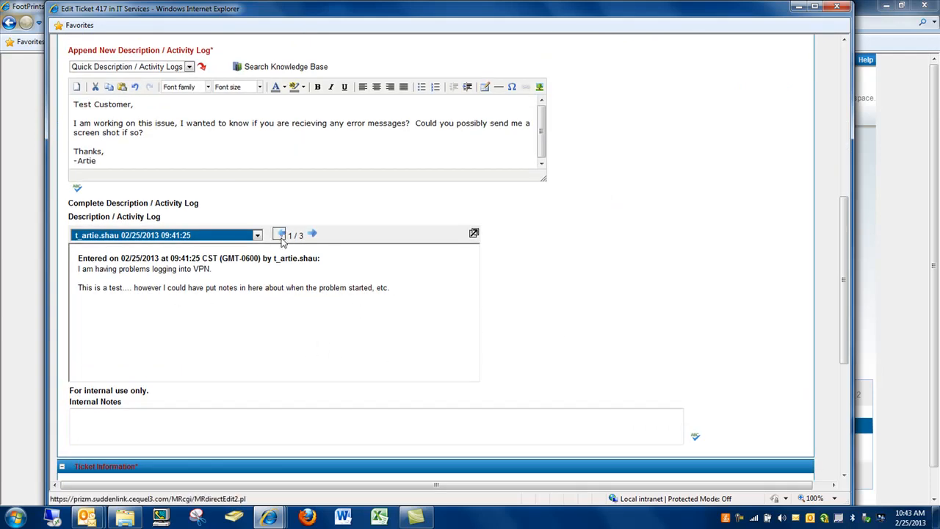
{"action": "left_click", "coordinate": [123, 415]}
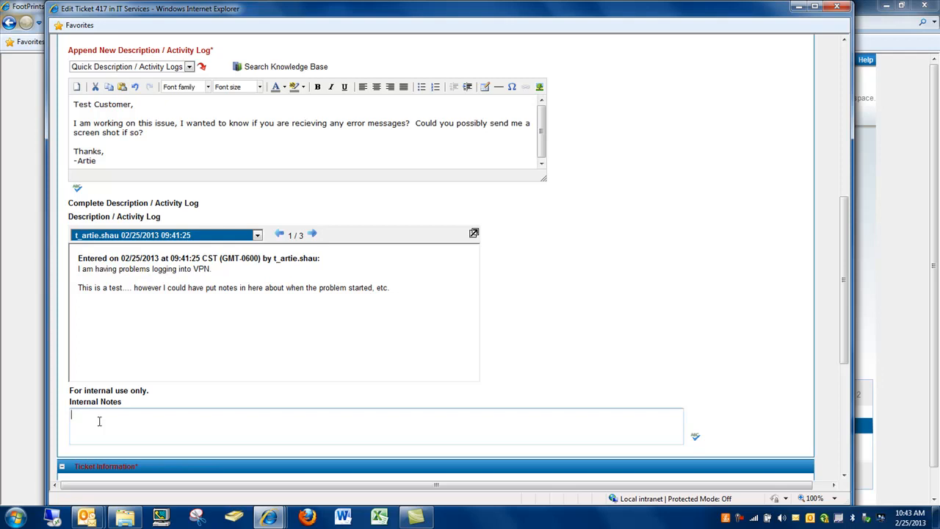
{"action": "type", "text": "sensitive info."}
Remove Service Desk from the ticket's assignees.
{"action": "scroll", "coordinate": [196, 425], "scroll_direction": "down", "scroll_amount": 3}
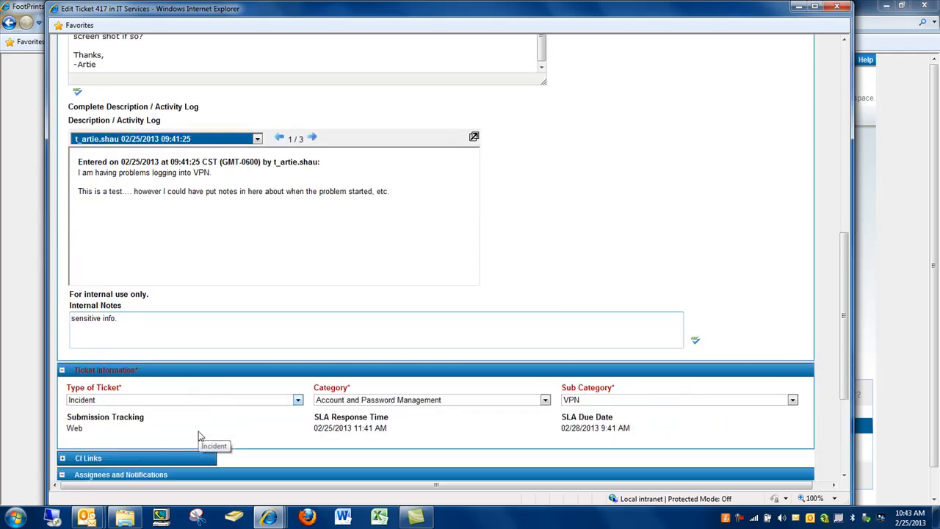
{"action": "scroll", "coordinate": [199, 436], "scroll_direction": "down", "scroll_amount": 1}
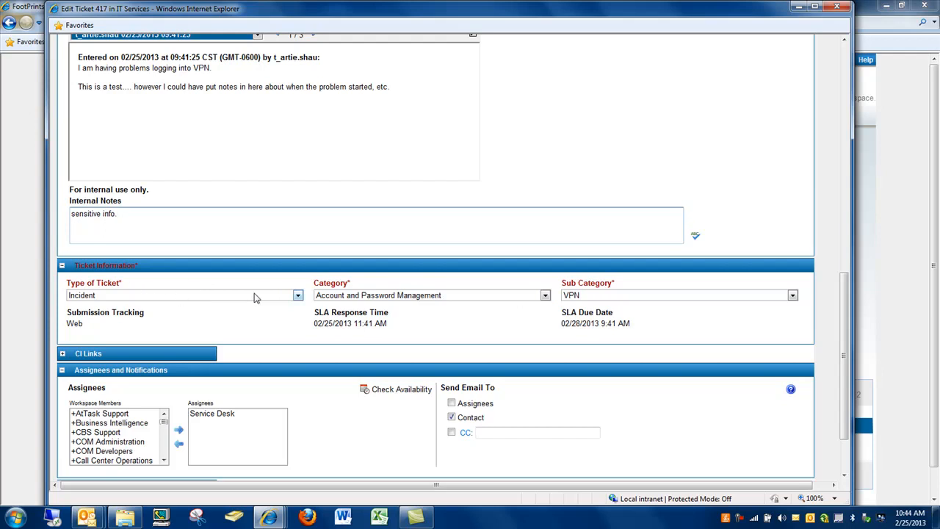
{"action": "scroll", "coordinate": [301, 339], "scroll_direction": "down", "scroll_amount": 2}
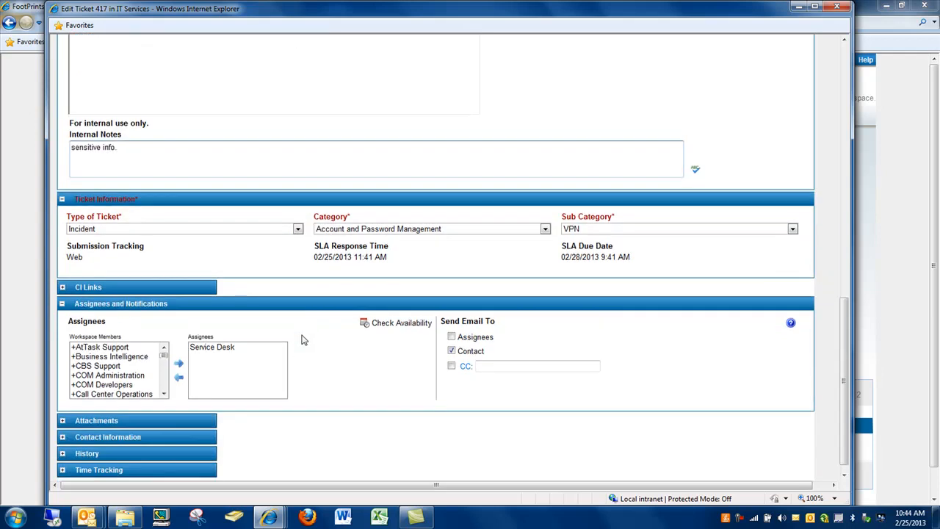
{"action": "left_click", "coordinate": [202, 349]}
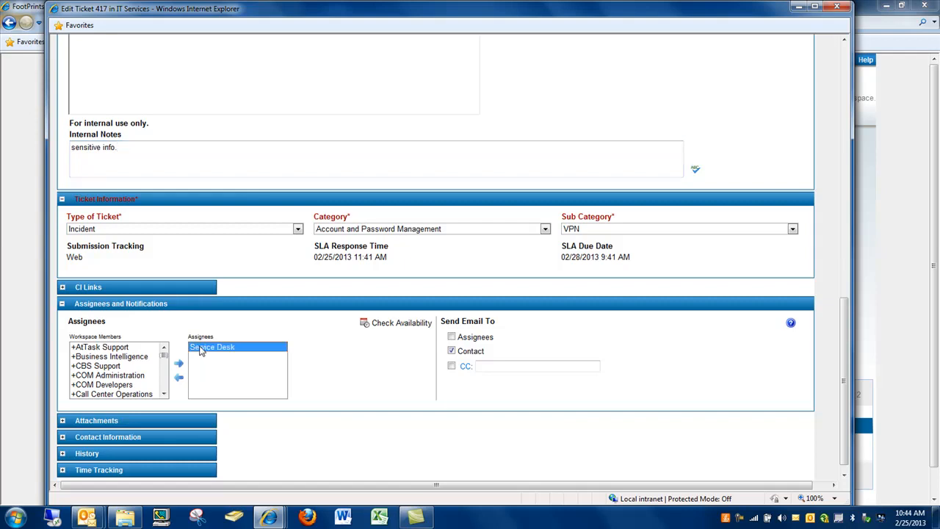
{"action": "left_click", "coordinate": [179, 378]}
Expand the Individual Users group in the workspace members available as assignees for the ticket.
{"action": "scroll", "coordinate": [123, 357], "scroll_direction": "down", "scroll_amount": 1}
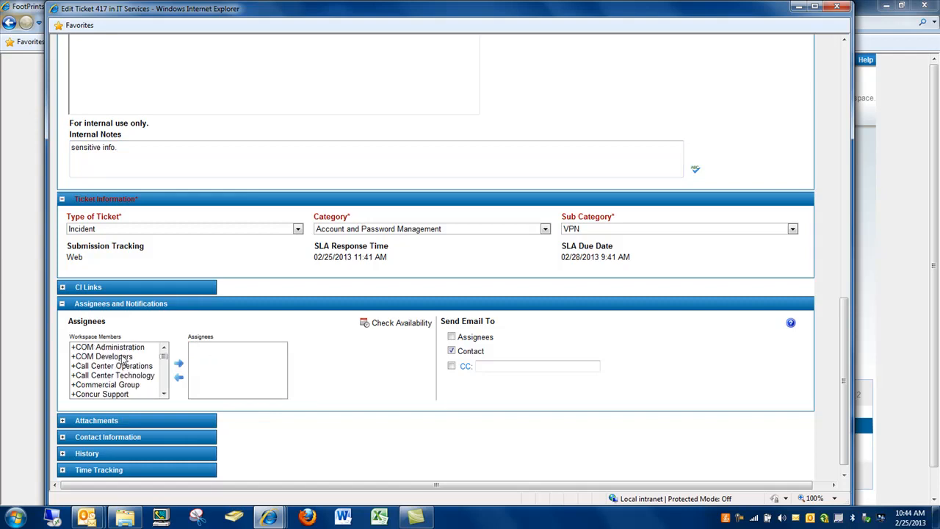
{"action": "scroll", "coordinate": [124, 357], "scroll_direction": "down", "scroll_amount": 2}
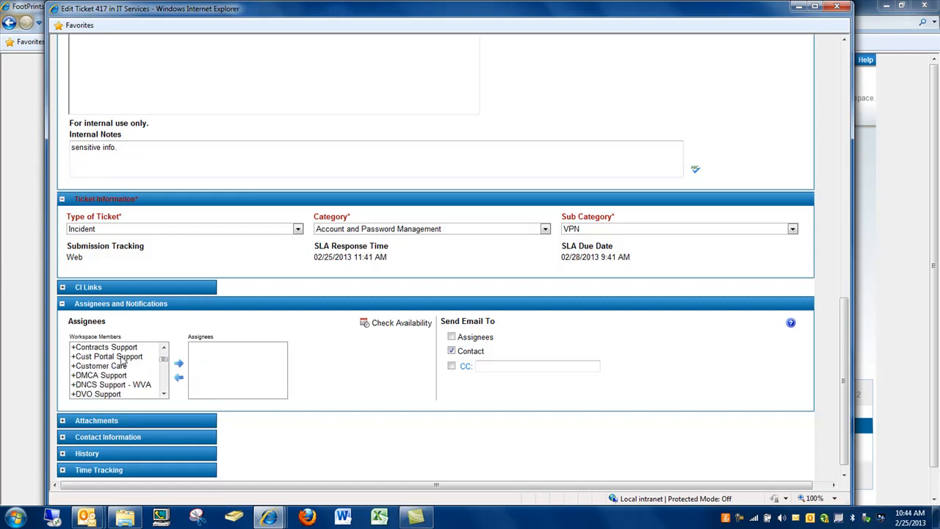
{"action": "scroll", "coordinate": [124, 358], "scroll_direction": "up", "scroll_amount": 2}
{"action": "scroll", "coordinate": [122, 359], "scroll_direction": "up", "scroll_amount": 1}
{"action": "scroll", "coordinate": [123, 358], "scroll_direction": "down", "scroll_amount": 3}
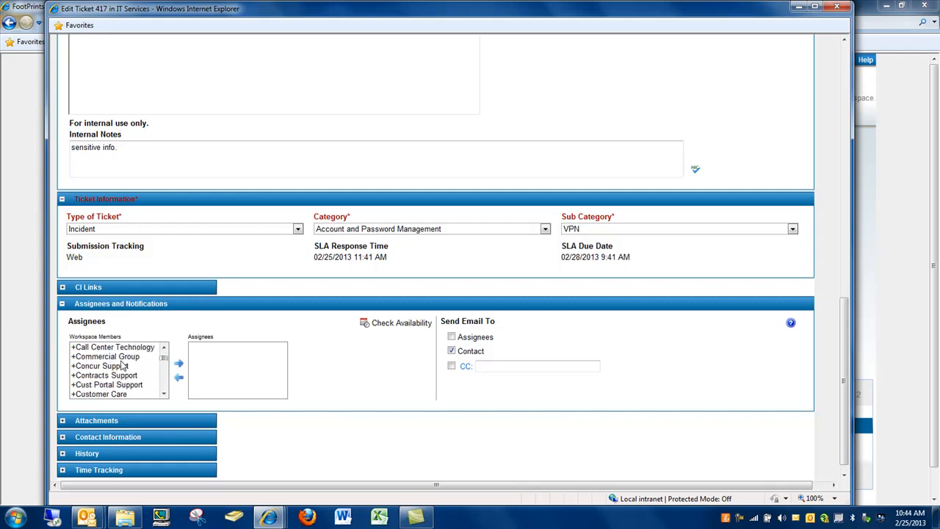
{"action": "scroll", "coordinate": [120, 367], "scroll_direction": "down", "scroll_amount": 4}
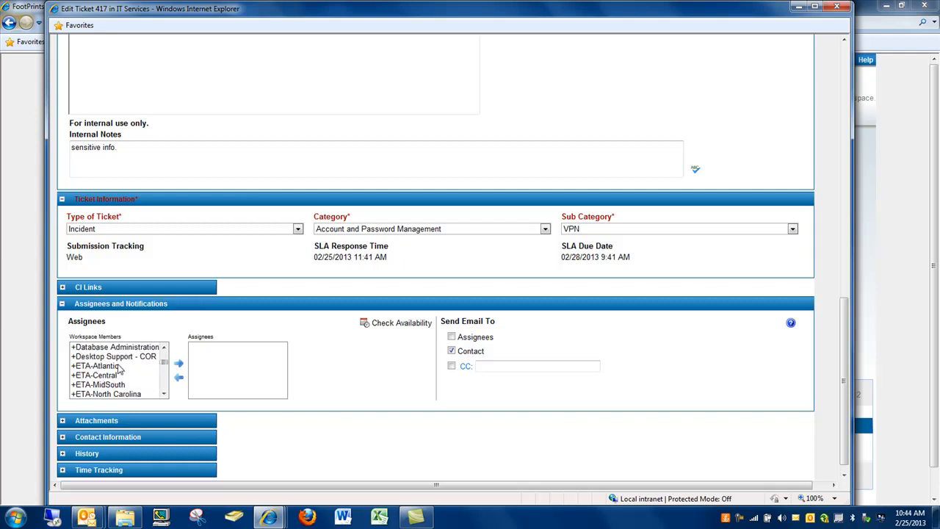
{"action": "scroll", "coordinate": [118, 367], "scroll_direction": "down", "scroll_amount": 1}
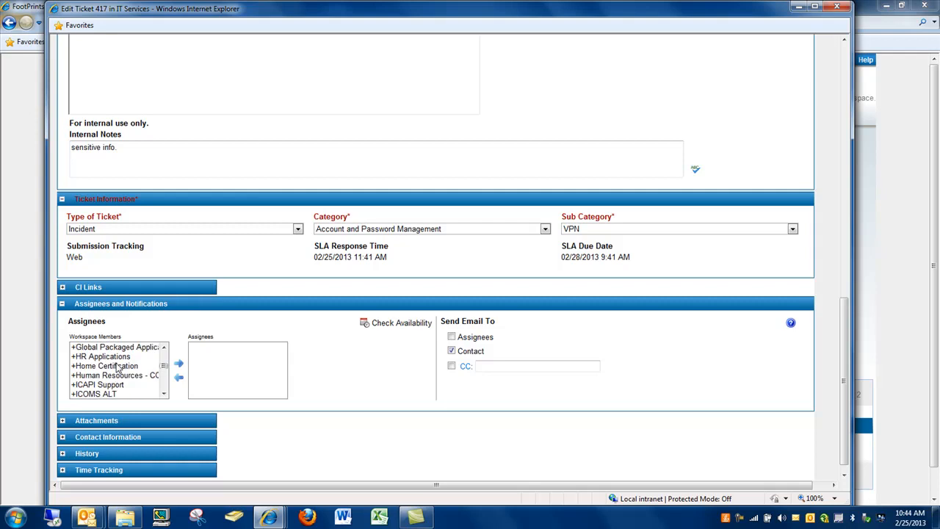
{"action": "scroll", "coordinate": [163, 381], "scroll_direction": "down", "scroll_amount": 3}
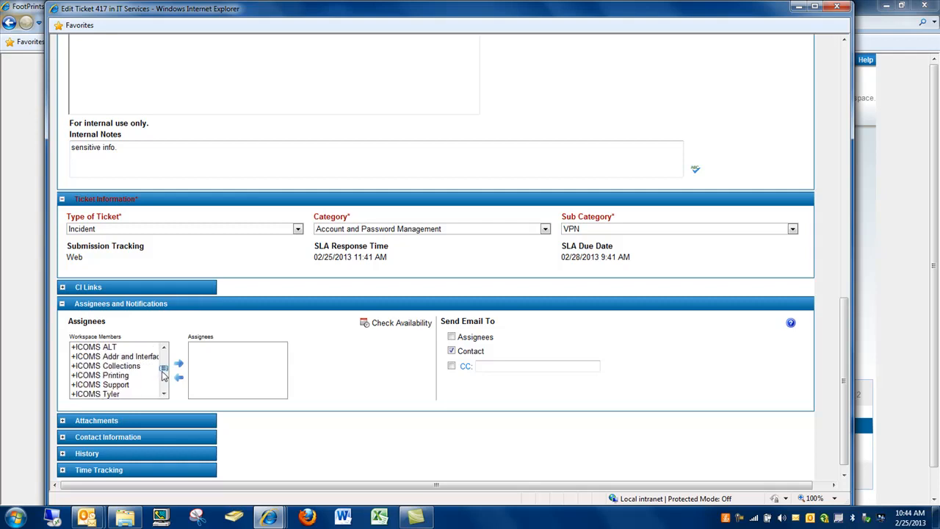
{"action": "left_click_drag", "start_coordinate": [160, 382], "coordinate": [159, 394]}
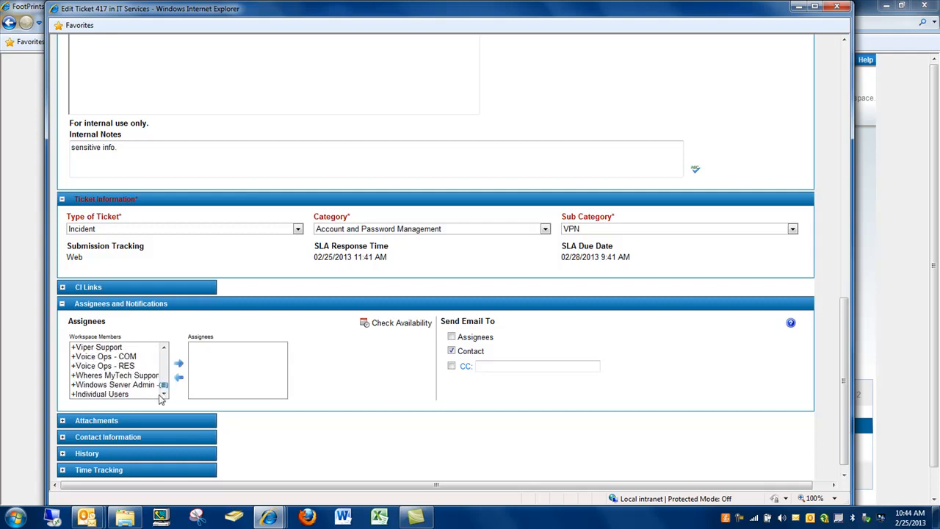
{"action": "left_click", "coordinate": [74, 395]}
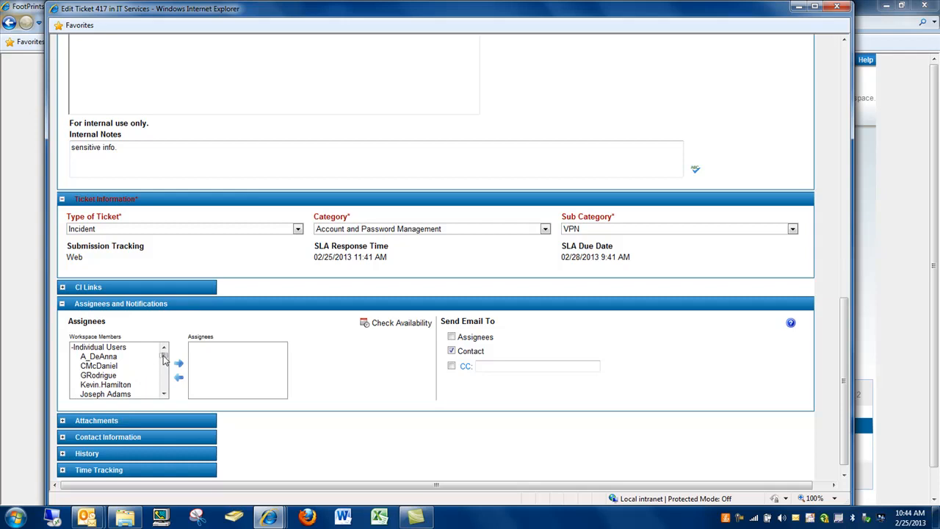
Find the tester account among the individual users and add it to the ticket's assignees.
{"action": "left_click", "coordinate": [164, 394]}
{"action": "left_click", "coordinate": [164, 395]}
{"action": "double_click", "coordinate": [164, 395]}
{"action": "double_click", "coordinate": [163, 394]}
{"action": "triple_click", "coordinate": [164, 394]}
{"action": "left_click", "coordinate": [164, 395]}
{"action": "left_click", "coordinate": [164, 394]}
{"action": "left_click", "coordinate": [164, 394]}
{"action": "left_click", "coordinate": [163, 394]}
{"action": "left_click", "coordinate": [164, 394]}
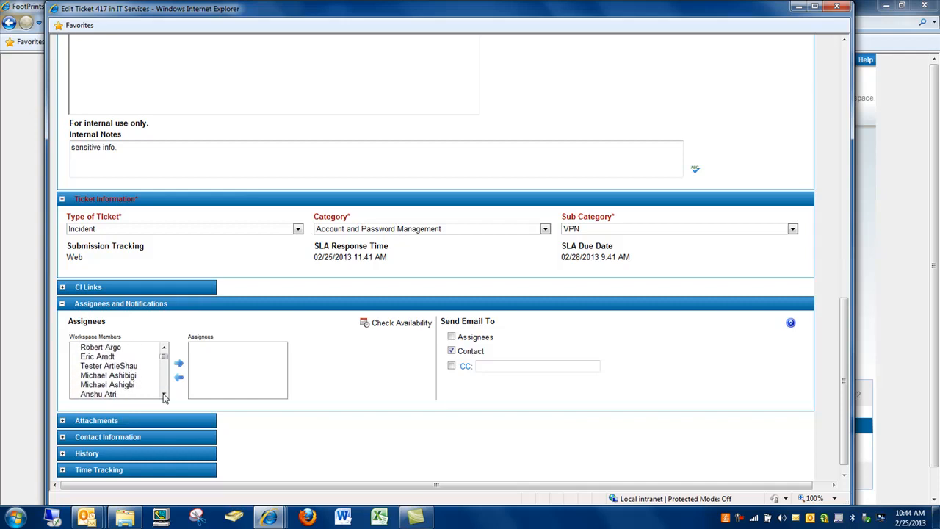
{"action": "left_click", "coordinate": [164, 394]}
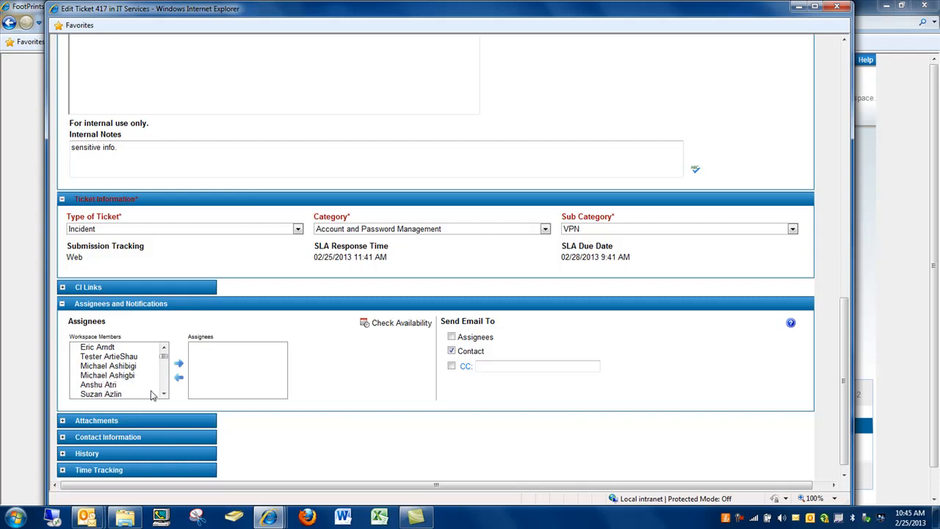
{"action": "left_click", "coordinate": [164, 394]}
{"action": "left_click", "coordinate": [164, 394]}
{"action": "left_click", "coordinate": [163, 395]}
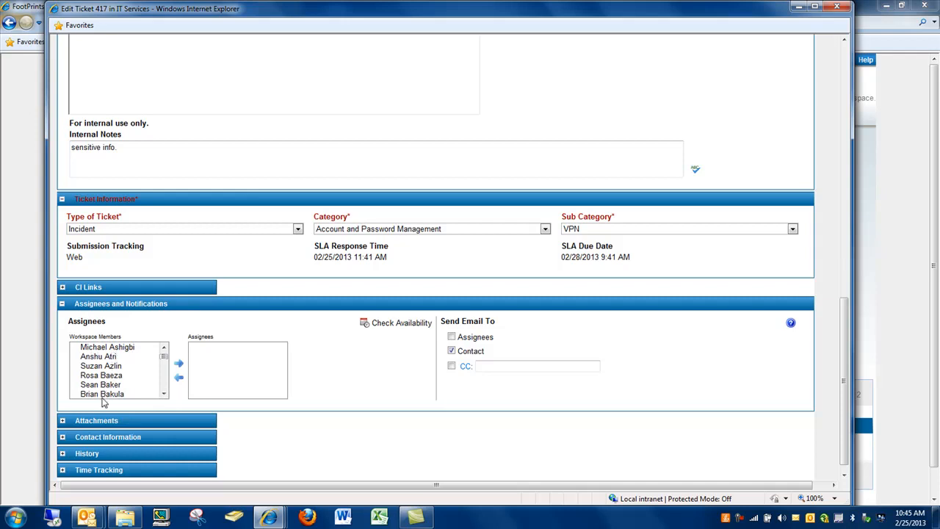
{"action": "left_click", "coordinate": [164, 394]}
{"action": "left_click", "coordinate": [163, 394]}
{"action": "left_click", "coordinate": [164, 394]}
{"action": "left_click", "coordinate": [164, 394]}
{"action": "left_click", "coordinate": [164, 394]}
{"action": "left_click", "coordinate": [164, 394]}
{"action": "left_click", "coordinate": [163, 395]}
{"action": "left_click", "coordinate": [164, 395]}
{"action": "left_click", "coordinate": [164, 395]}
{"action": "left_click", "coordinate": [164, 395]}
{"action": "left_click", "coordinate": [164, 394]}
{"action": "left_click", "coordinate": [164, 394]}
{"action": "left_click", "coordinate": [163, 394]}
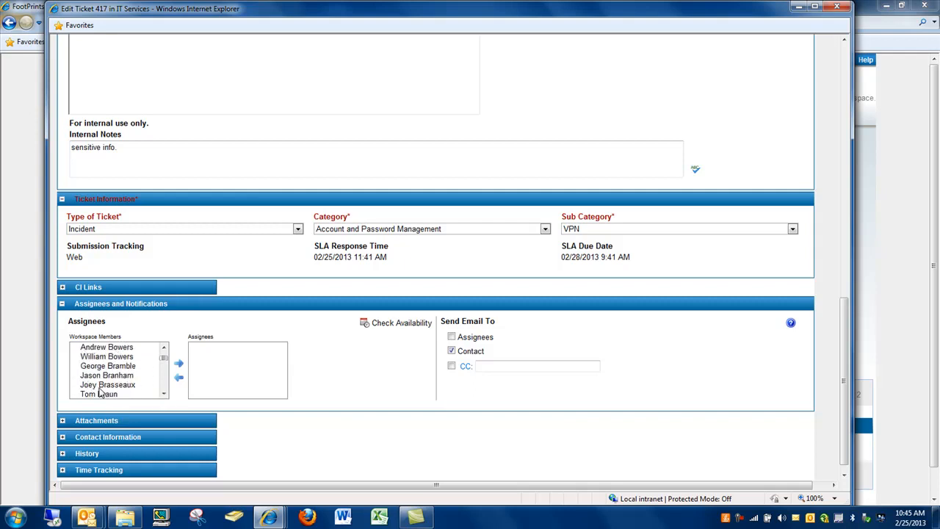
{"action": "scroll", "coordinate": [111, 386], "scroll_direction": "up", "scroll_amount": 7}
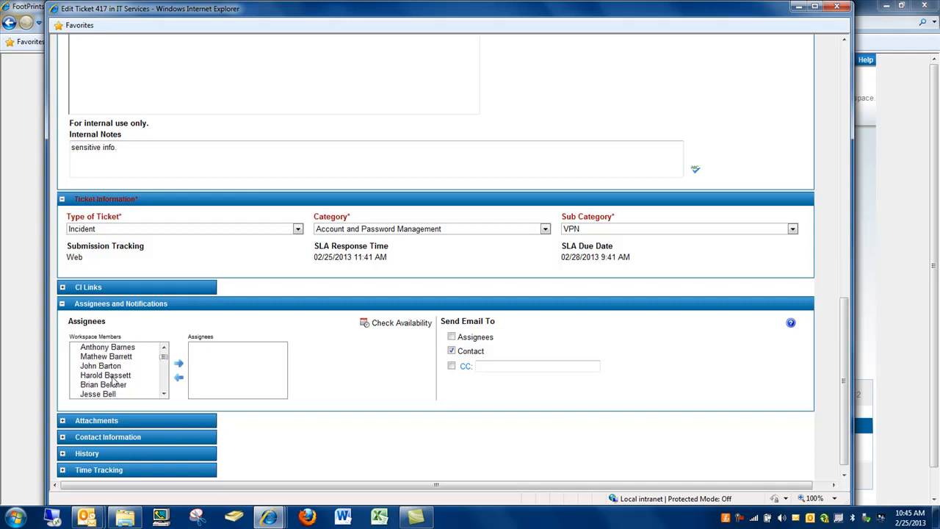
{"action": "scroll", "coordinate": [112, 381], "scroll_direction": "up", "scroll_amount": 4}
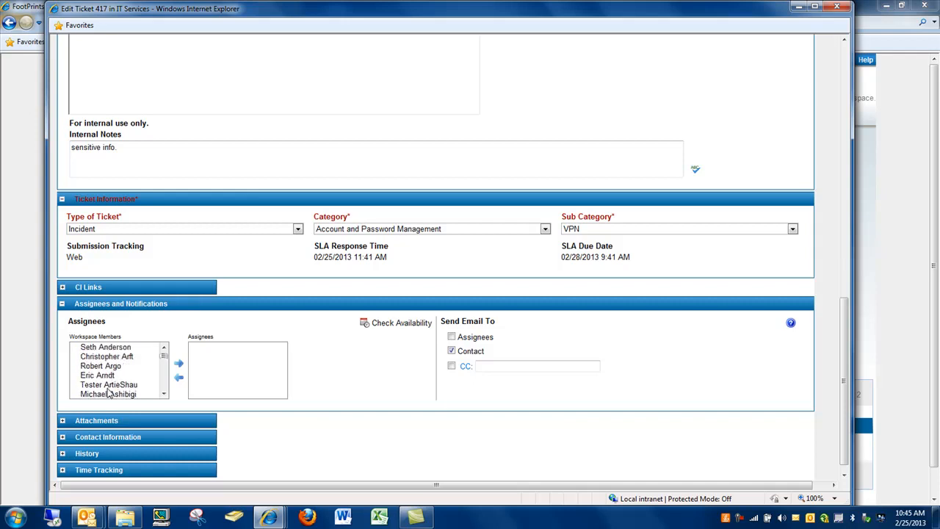
{"action": "left_click", "coordinate": [109, 385]}
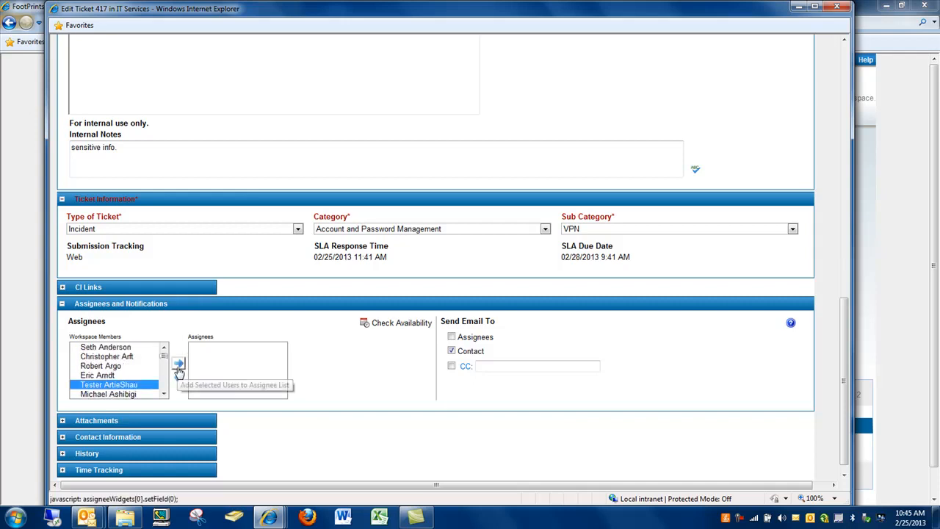
{"action": "left_click", "coordinate": [178, 366]}
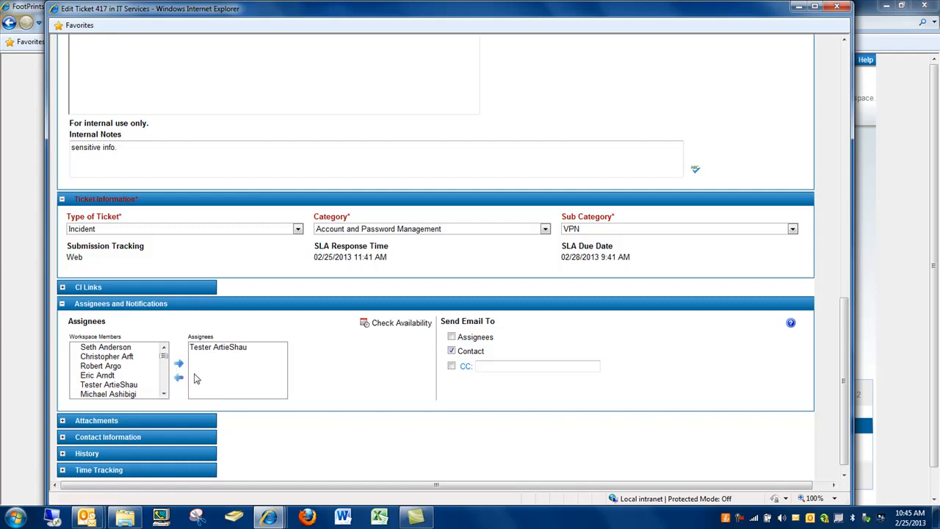
Collapse the Individual Users group and expand the Service Desk team in the workspace members.
{"action": "scroll", "coordinate": [138, 369], "scroll_direction": "up", "scroll_amount": 3}
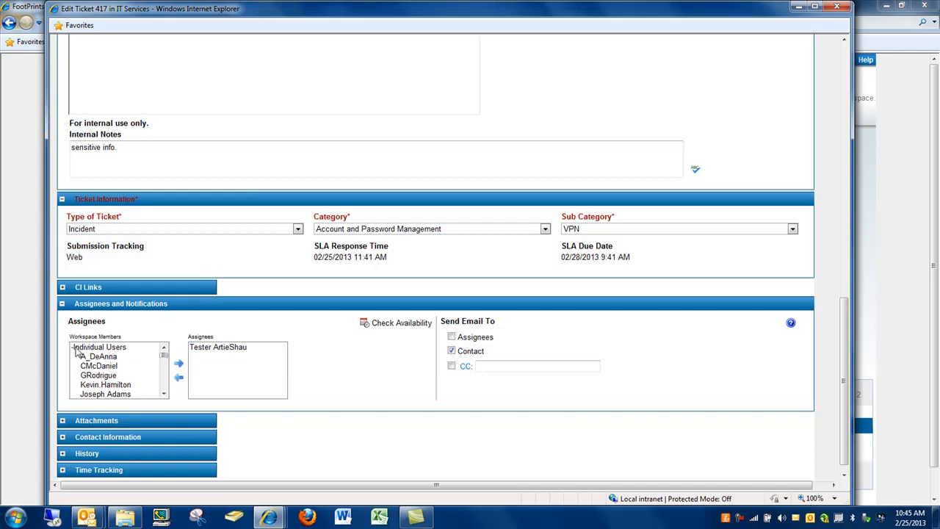
{"action": "left_click", "coordinate": [75, 346]}
{"action": "scroll", "coordinate": [147, 367], "scroll_direction": "down", "scroll_amount": 5}
{"action": "scroll", "coordinate": [144, 373], "scroll_direction": "down", "scroll_amount": 8}
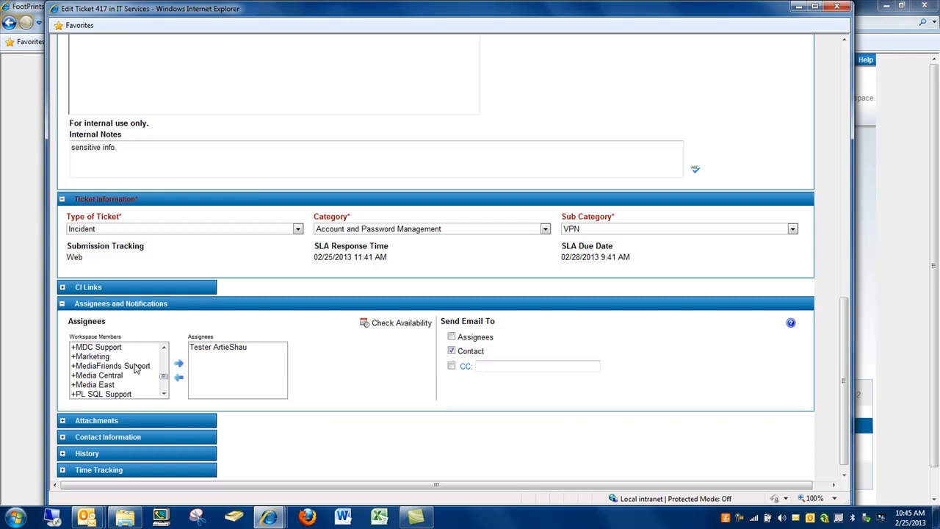
{"action": "left_click", "coordinate": [76, 385]}
{"action": "scroll", "coordinate": [88, 380], "scroll_direction": "down", "scroll_amount": 1}
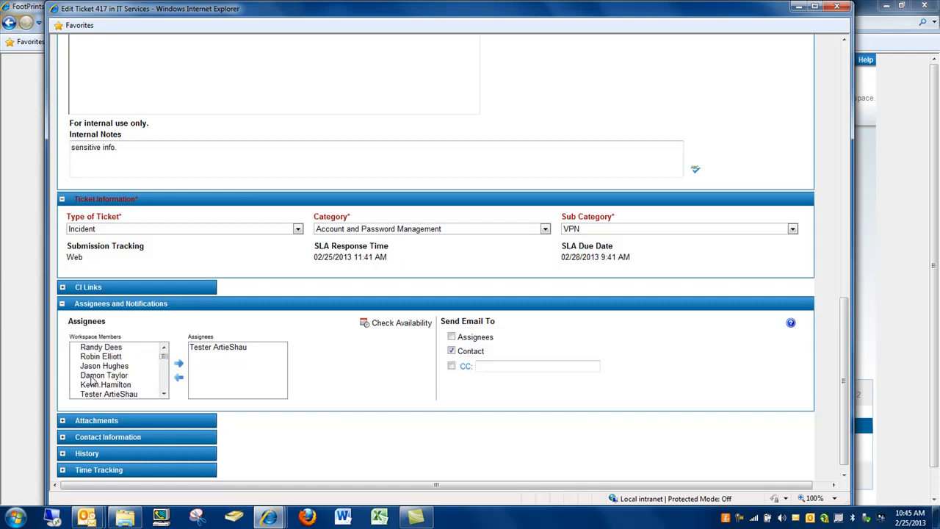
Try to assign the tester account again as a member of the Service Desk team.
{"action": "left_click", "coordinate": [100, 394]}
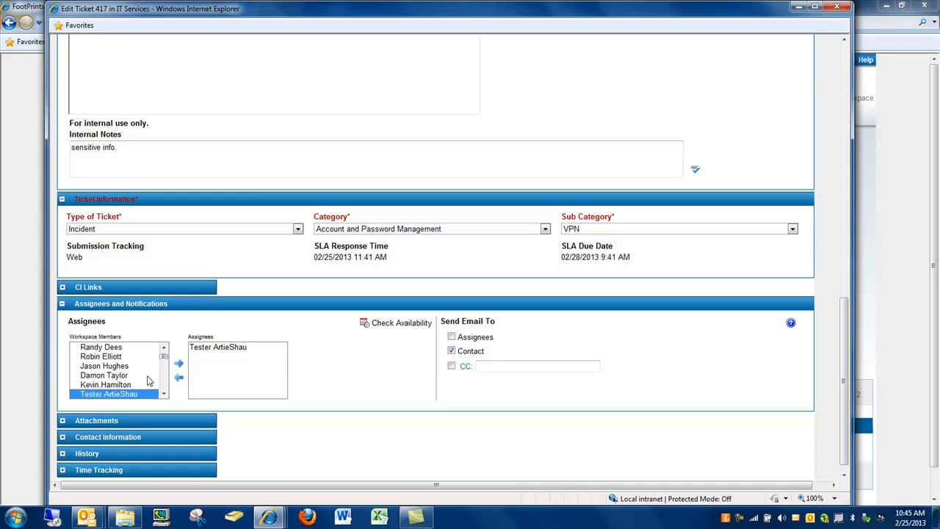
{"action": "left_click", "coordinate": [179, 365]}
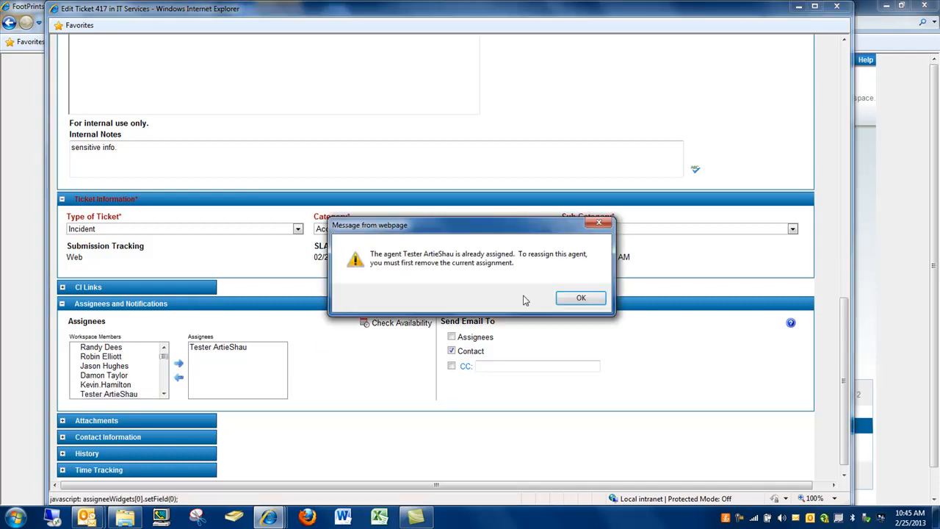
{"action": "left_click", "coordinate": [579, 298]}
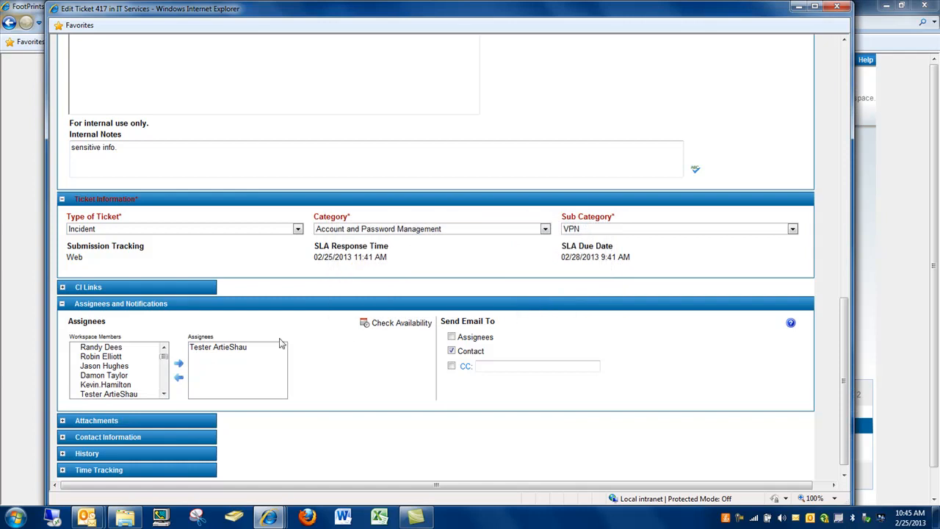
Replace the individually assigned tester account with the same account under the Service Desk team.
{"action": "left_click", "coordinate": [217, 351]}
{"action": "left_click", "coordinate": [178, 376]}
{"action": "left_click", "coordinate": [128, 394]}
{"action": "left_click", "coordinate": [179, 363]}
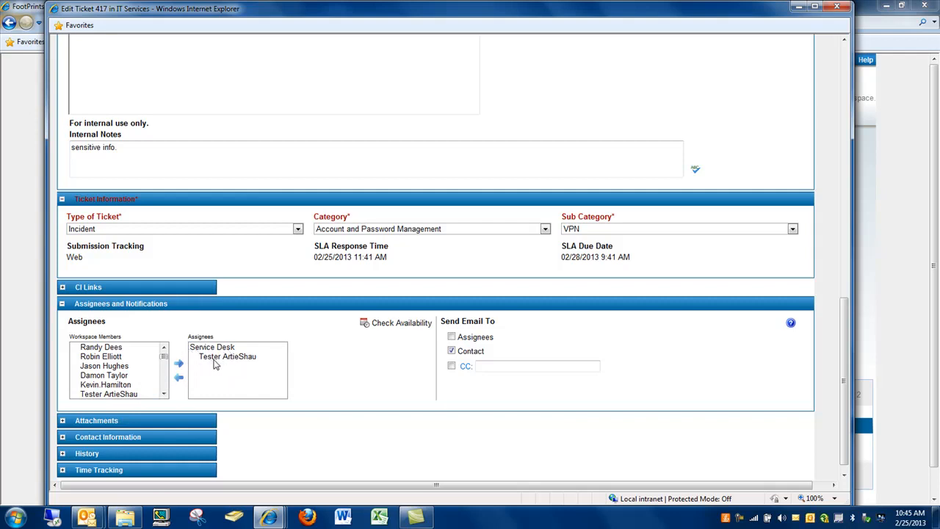
Remove the Service Desk team and all its members from the ticket's assignees.
{"action": "left_click", "coordinate": [164, 348]}
{"action": "left_click", "coordinate": [164, 348]}
{"action": "left_click", "coordinate": [165, 349]}
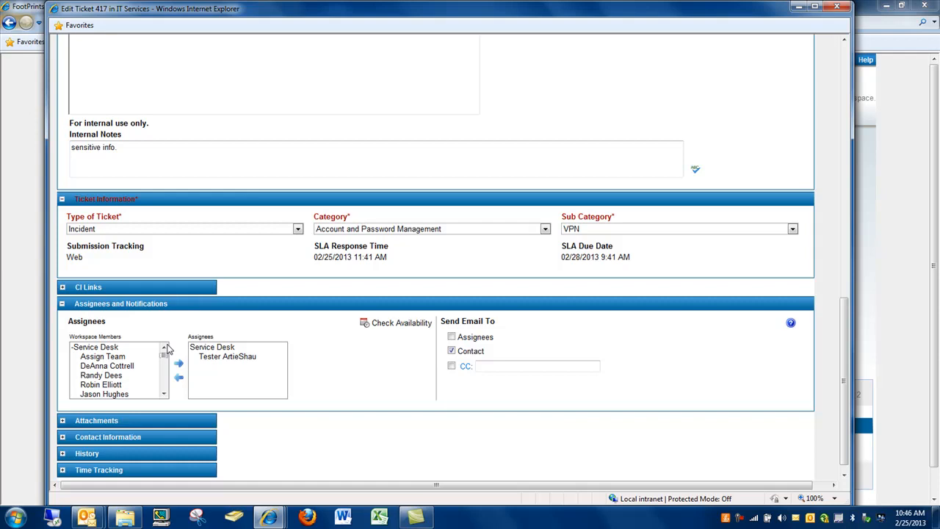
{"action": "left_click", "coordinate": [208, 349]}
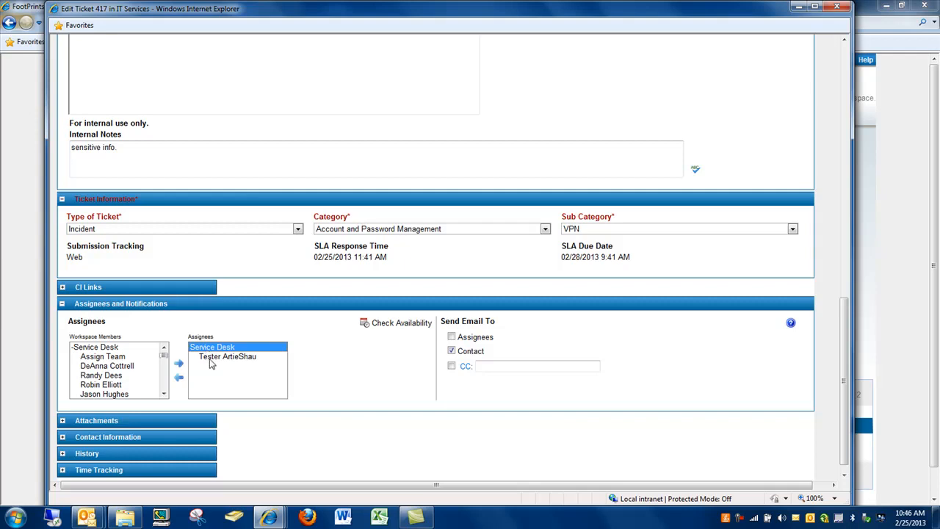
{"action": "left_click", "coordinate": [211, 357]}
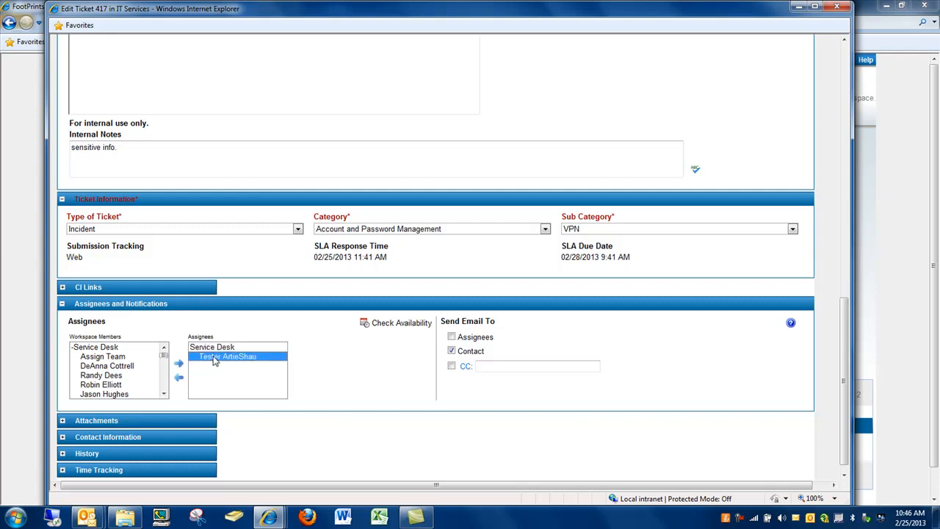
{"action": "left_click", "coordinate": [212, 347]}
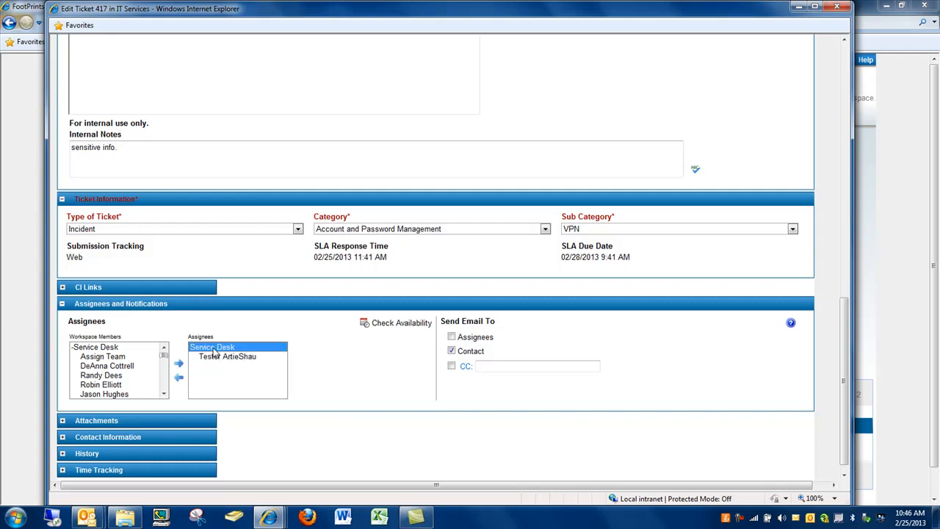
{"action": "left_click", "coordinate": [179, 378]}
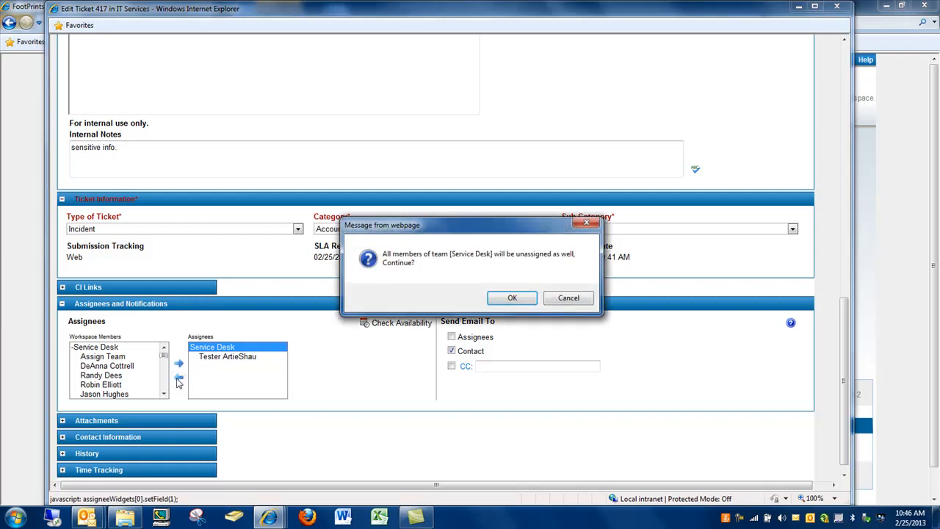
{"action": "left_click", "coordinate": [509, 298]}
Assign the ticket to the tester account from the Individual Users group.
{"action": "scroll", "coordinate": [166, 364], "scroll_direction": "down", "scroll_amount": 2}
{"action": "scroll", "coordinate": [166, 363], "scroll_direction": "down", "scroll_amount": 6}
{"action": "left_click", "coordinate": [117, 395]}
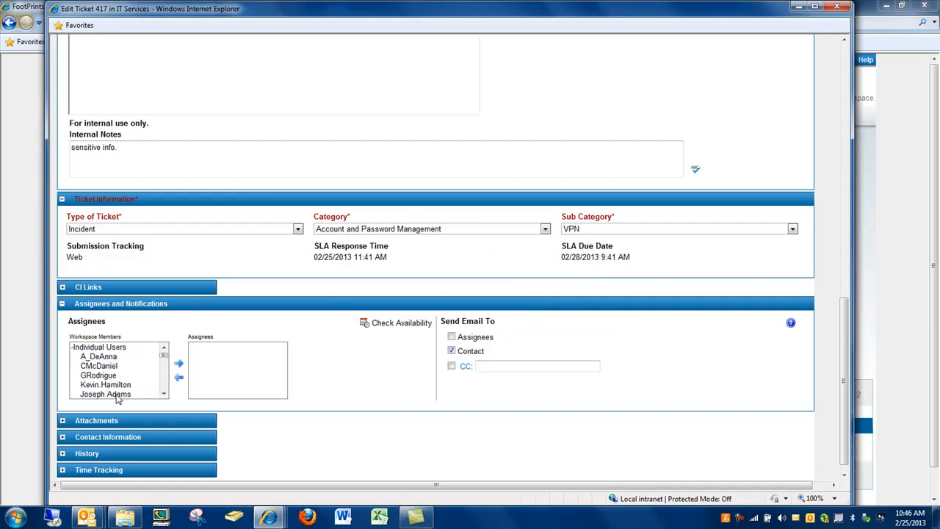
{"action": "scroll", "coordinate": [125, 374], "scroll_direction": "down", "scroll_amount": 3}
{"action": "scroll", "coordinate": [125, 374], "scroll_direction": "down", "scroll_amount": 1}
{"action": "left_click", "coordinate": [117, 384]}
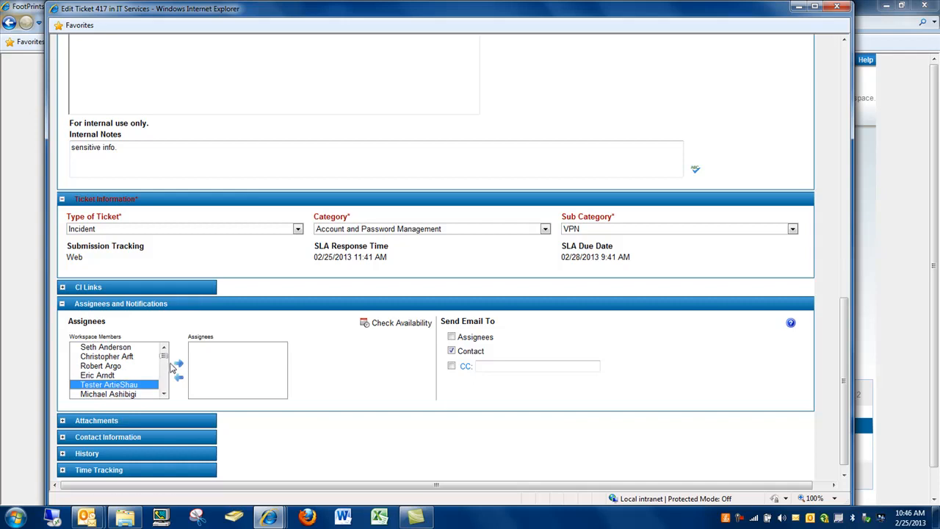
{"action": "left_click", "coordinate": [178, 362]}
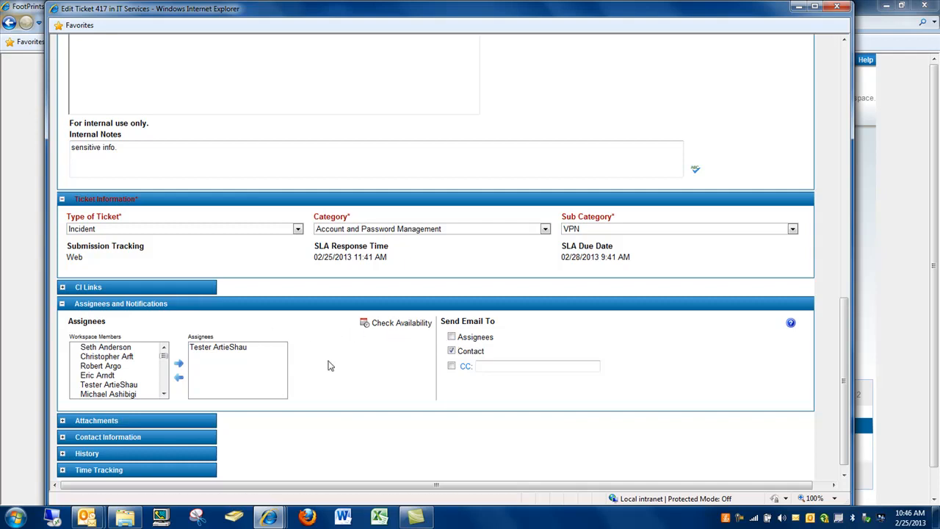
Review the email notification recipients, the new activity log message and the ticket's available status options.
{"action": "left_click", "coordinate": [459, 356]}
{"action": "left_click", "coordinate": [451, 366]}
{"action": "scroll", "coordinate": [379, 353], "scroll_direction": "up", "scroll_amount": 3}
{"action": "scroll", "coordinate": [348, 279], "scroll_direction": "up", "scroll_amount": 4}
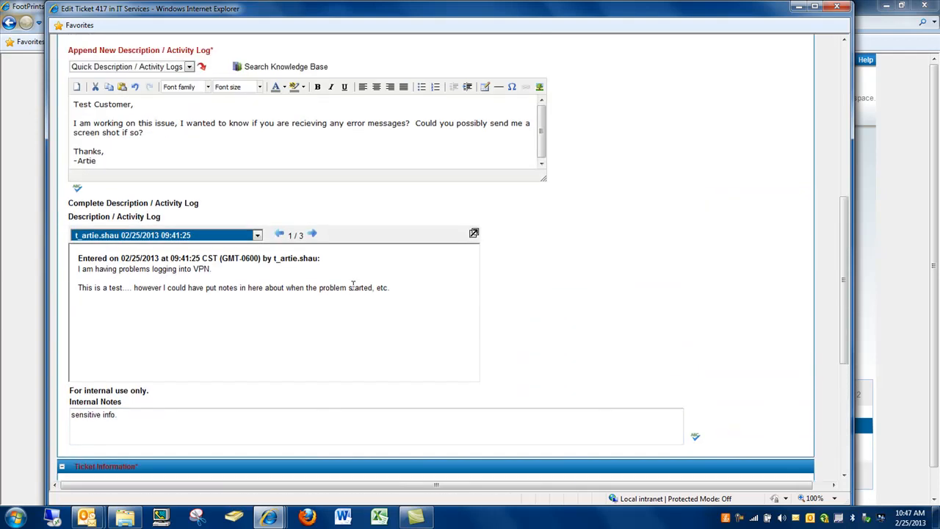
{"action": "scroll", "coordinate": [355, 290], "scroll_direction": "down", "scroll_amount": 4}
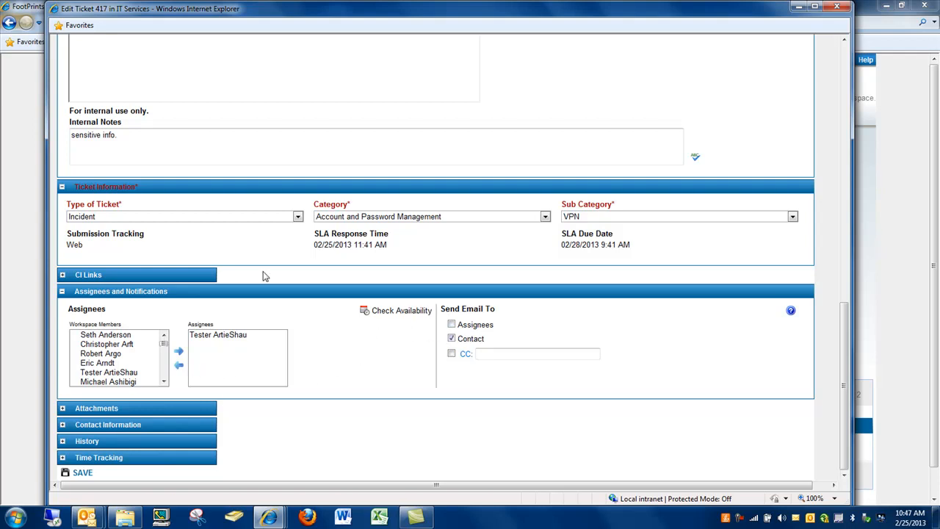
{"action": "scroll", "coordinate": [237, 352], "scroll_direction": "up", "scroll_amount": 10}
{"action": "left_click", "coordinate": [183, 95]}
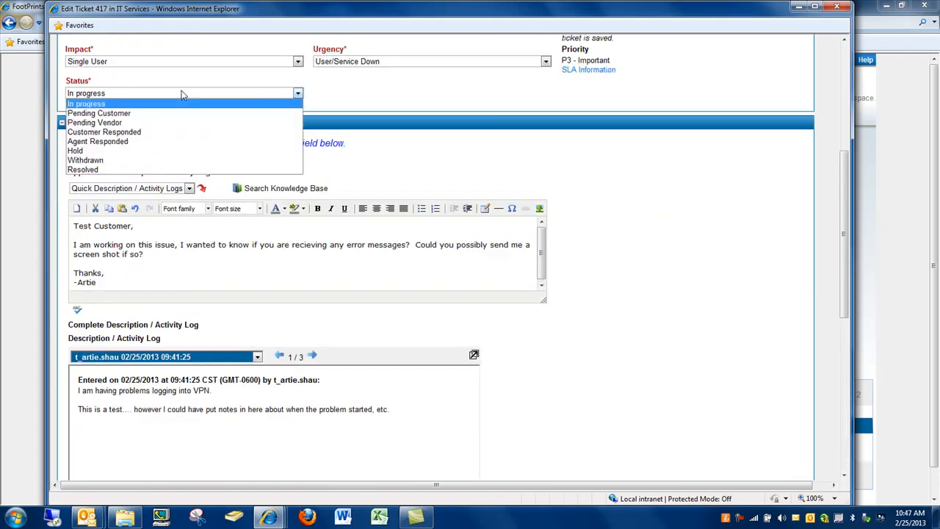
{"action": "left_click", "coordinate": [183, 94]}
{"action": "left_click", "coordinate": [533, 386]}
{"action": "scroll", "coordinate": [533, 386], "scroll_direction": "down", "scroll_amount": 8}
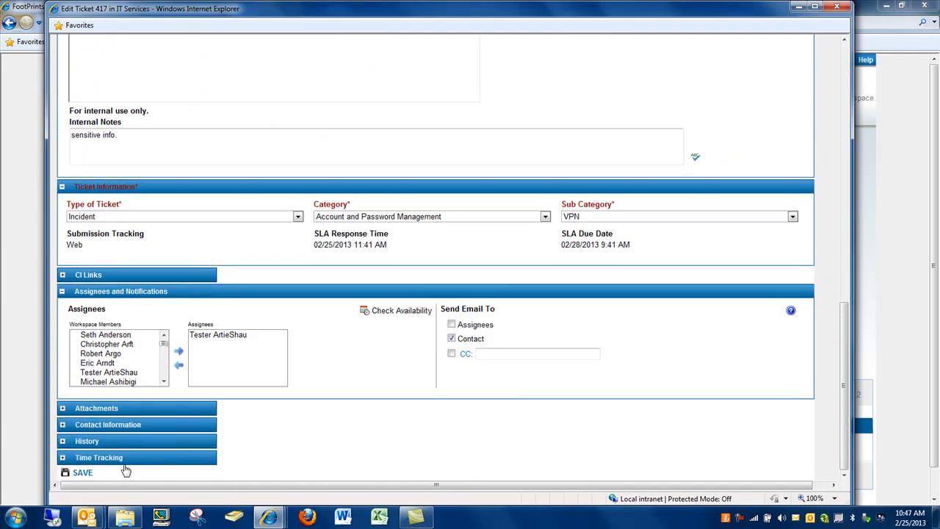
Save ticket 417, check the saved ticket details and activity log, and close the ticket window.
{"action": "left_click", "coordinate": [79, 474]}
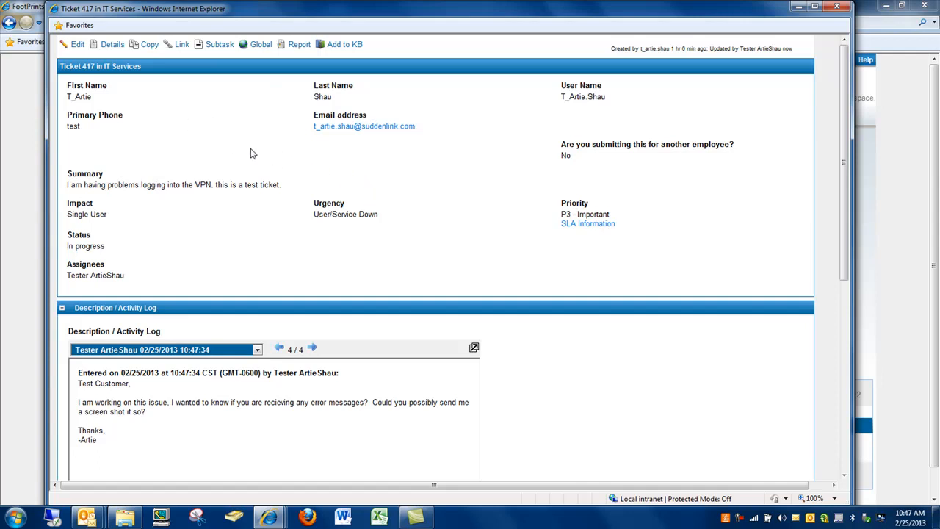
{"action": "scroll", "coordinate": [237, 165], "scroll_direction": "down", "scroll_amount": 5}
{"action": "scroll", "coordinate": [232, 179], "scroll_direction": "up", "scroll_amount": 5}
{"action": "scroll", "coordinate": [232, 180], "scroll_direction": "down", "scroll_amount": 3}
{"action": "scroll", "coordinate": [235, 180], "scroll_direction": "up", "scroll_amount": 4}
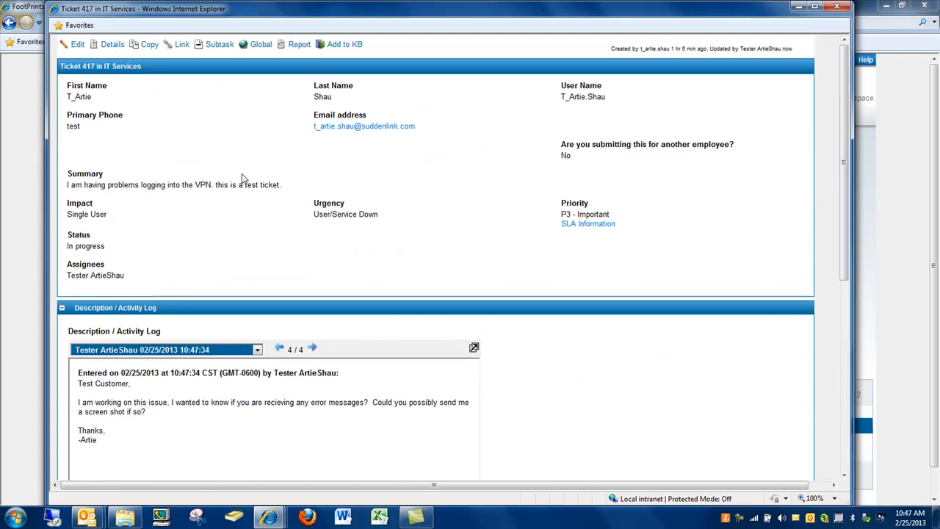
{"action": "left_click", "coordinate": [836, 7]}
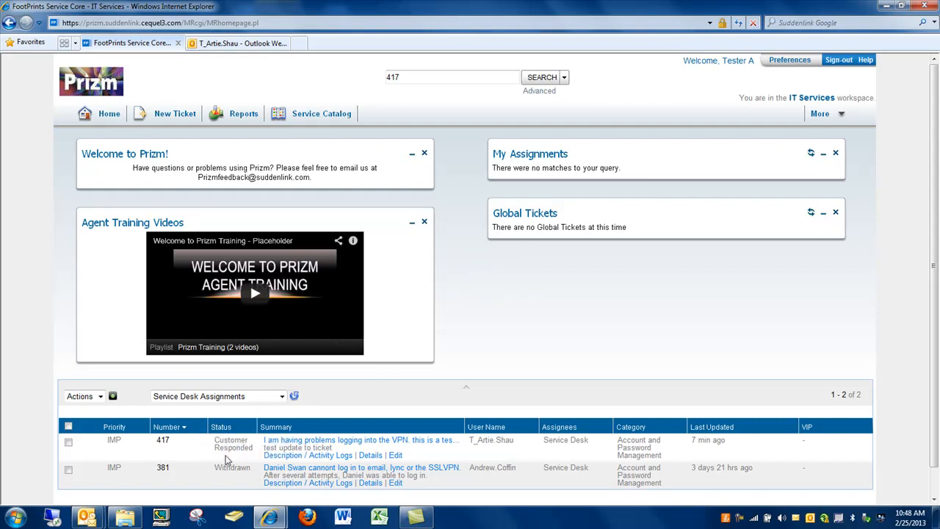
Refresh the Service Desk Assignments ticket list and switch it to My Assignments.
{"action": "left_click", "coordinate": [296, 397]}
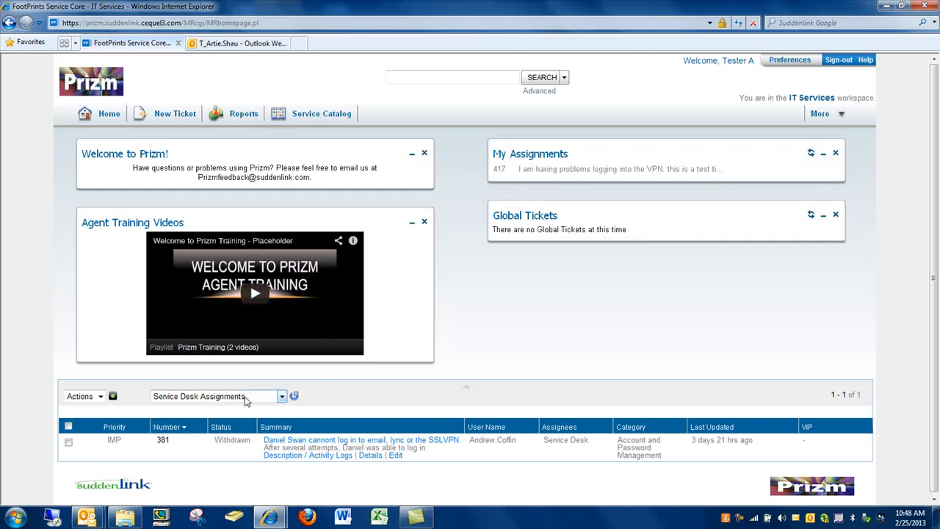
{"action": "left_click", "coordinate": [281, 397]}
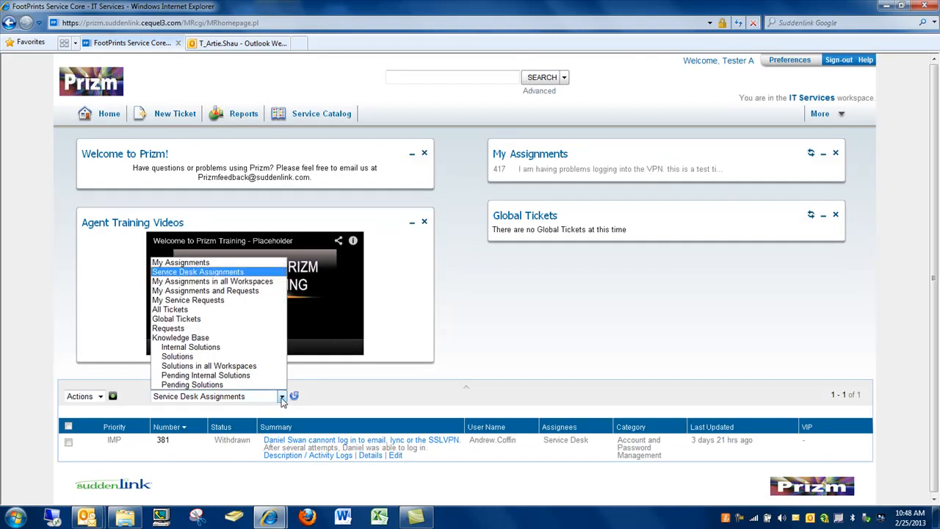
{"action": "left_click", "coordinate": [208, 267]}
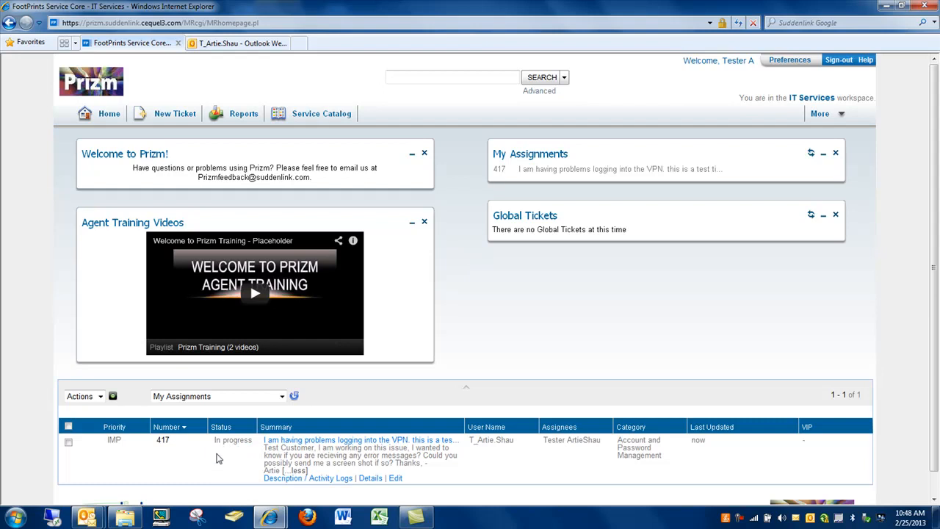
Open ticket 417 for editing and set its status to Pending Customer with the hold reason "Need information about errors recieved".
{"action": "left_click", "coordinate": [166, 441]}
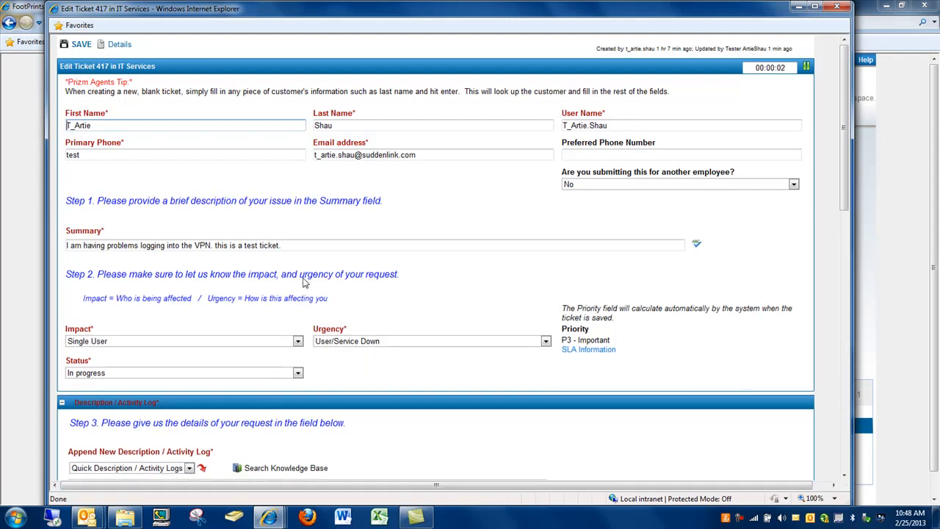
{"action": "left_click", "coordinate": [297, 373]}
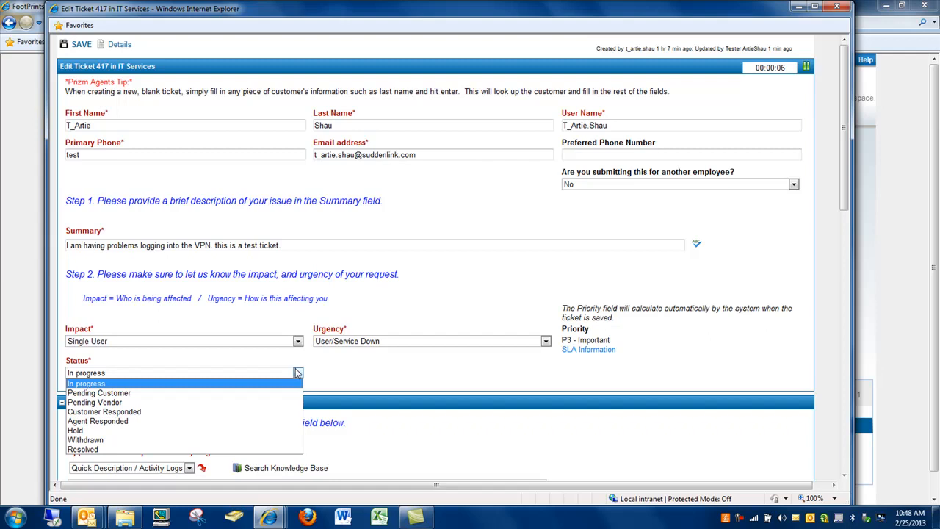
{"action": "left_click", "coordinate": [248, 394]}
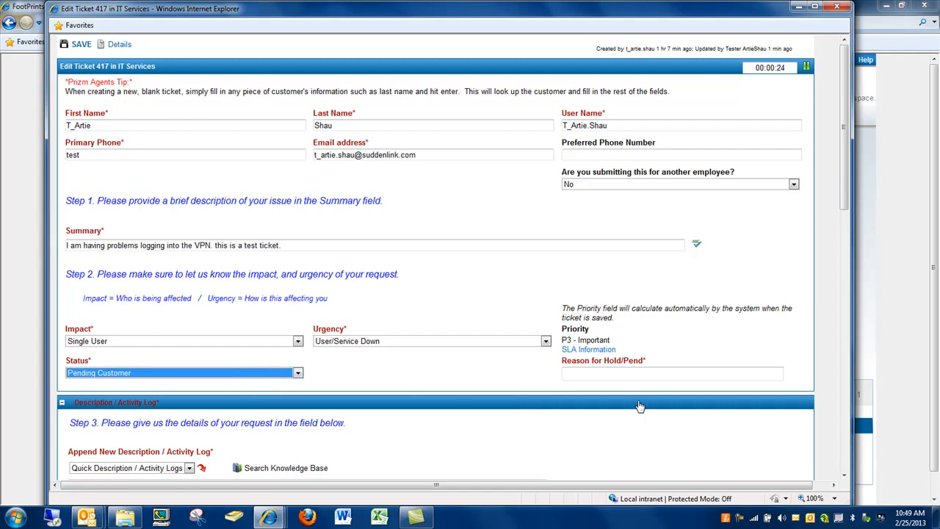
{"action": "left_click", "coordinate": [631, 375]}
{"action": "type", "text": "N"}
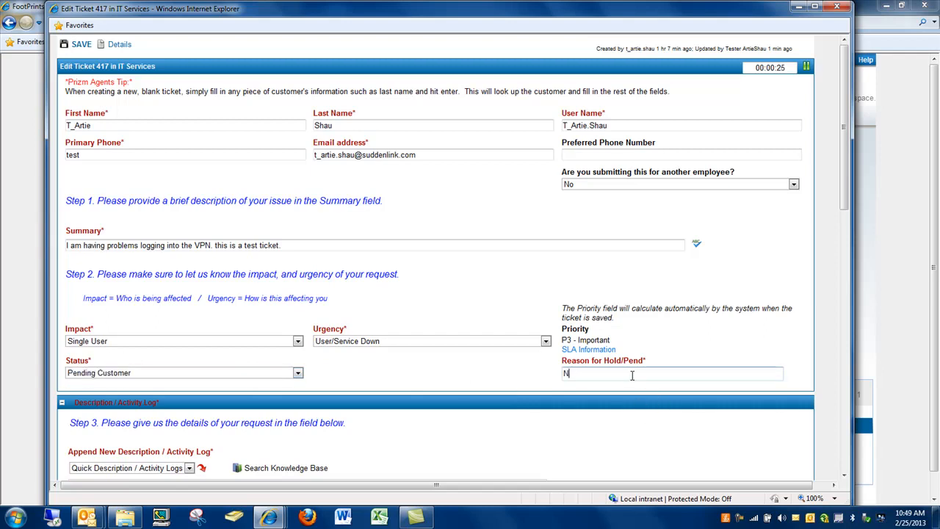
{"action": "type", "text": "eed information about error"}
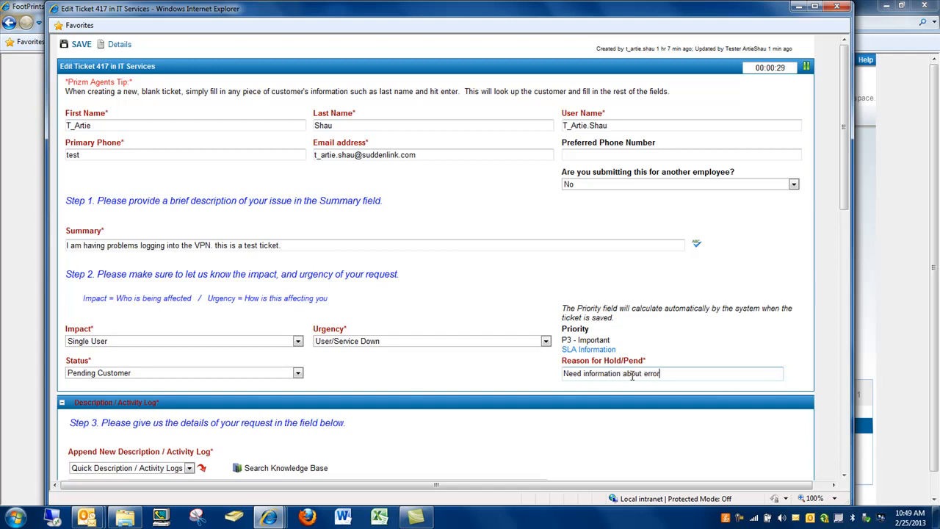
{"action": "type", "text": "s recieved"}
Append an activity log message addressed to the customer: "I need the info to process your ticket. Please reply to this email with that info.".
{"action": "scroll", "coordinate": [379, 359], "scroll_direction": "down", "scroll_amount": 1}
{"action": "scroll", "coordinate": [379, 359], "scroll_direction": "down", "scroll_amount": 1}
{"action": "left_click", "coordinate": [287, 388]}
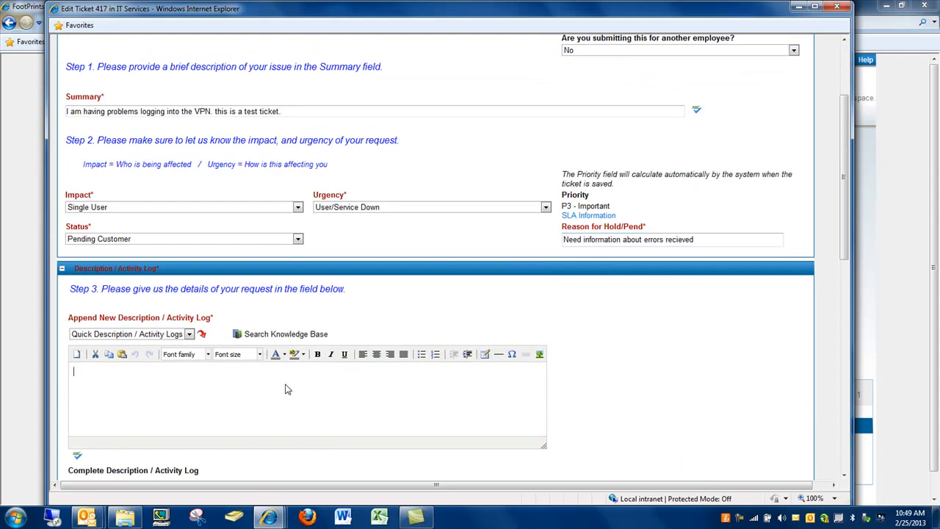
{"action": "type", "text": "Artu"}
{"action": "key", "text": "BackSpace"}
{"action": "type", "text": "I need the info to pr"}
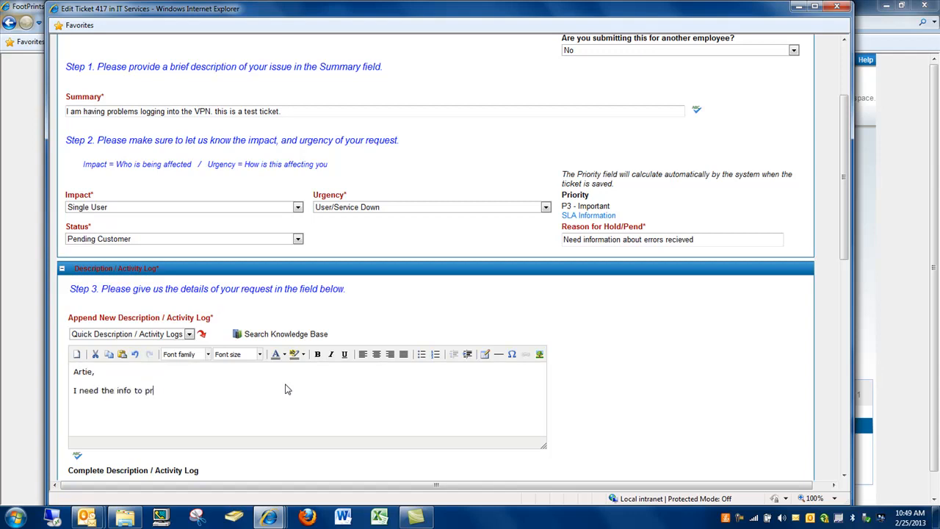
{"action": "type", "text": "ocess your ticket. Please re"}
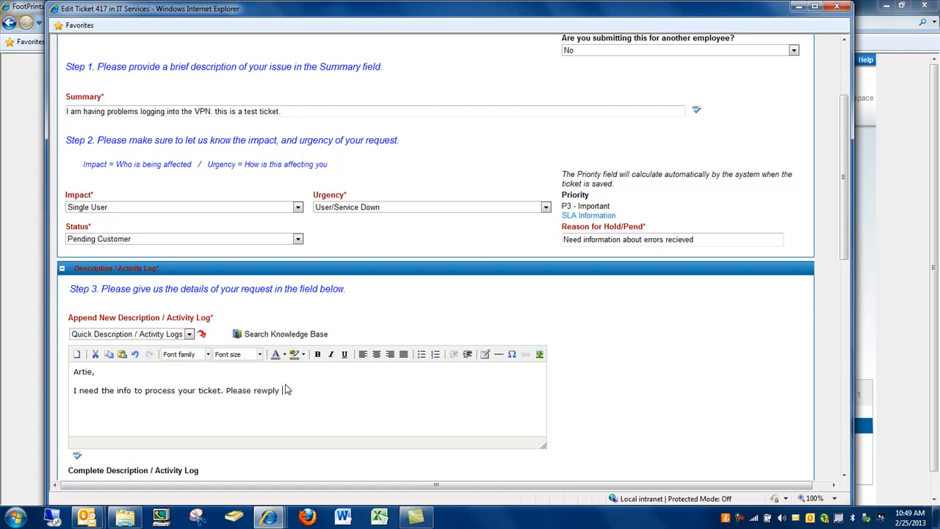
{"action": "type", "text": "ply to this email with that info."}
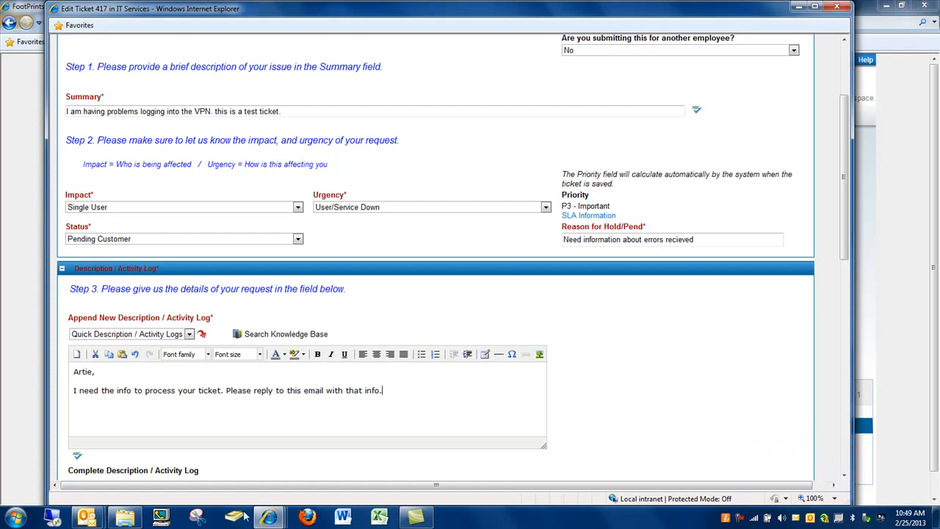
Close the open Outlook window.
{"action": "right_click", "coordinate": [87, 517]}
{"action": "left_click", "coordinate": [115, 486]}
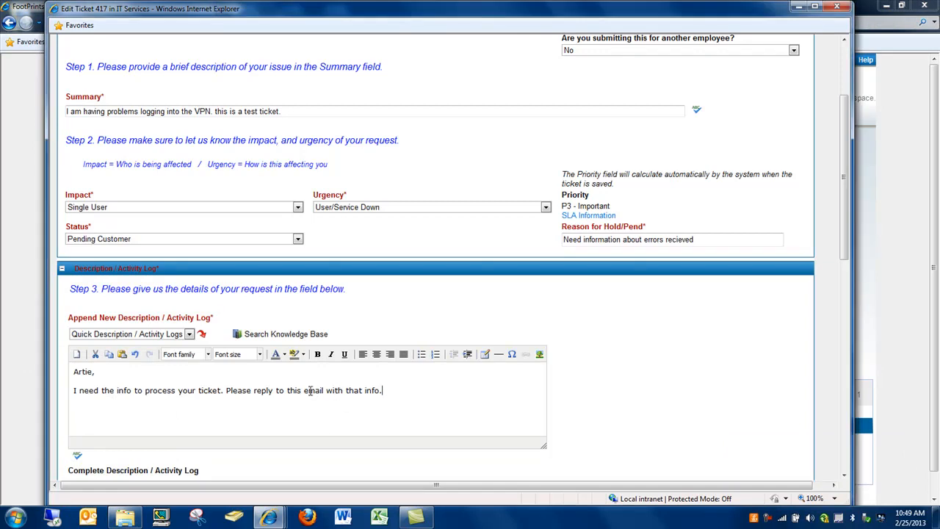
Check the ticket's notification settings, save the Pending Customer update and close the ticket window.
{"action": "scroll", "coordinate": [293, 385], "scroll_direction": "down", "scroll_amount": 5}
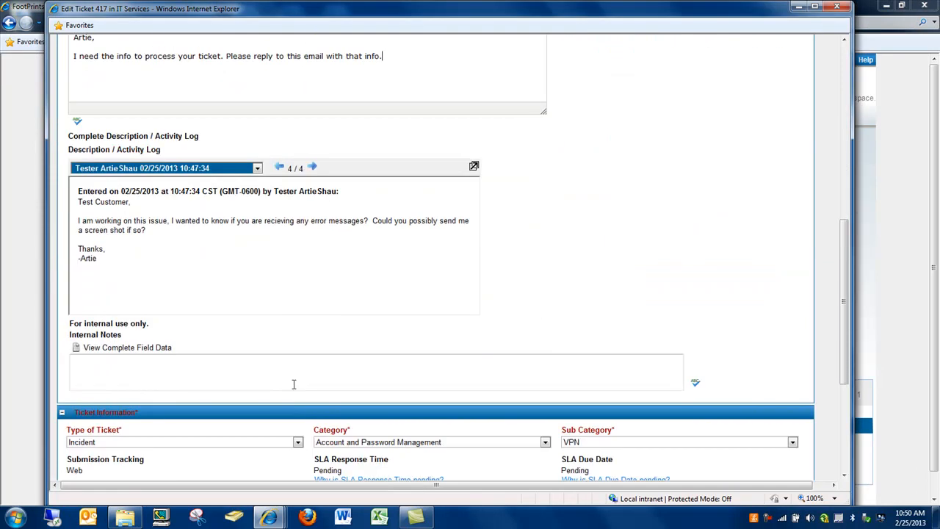
{"action": "scroll", "coordinate": [293, 385], "scroll_direction": "down", "scroll_amount": 3}
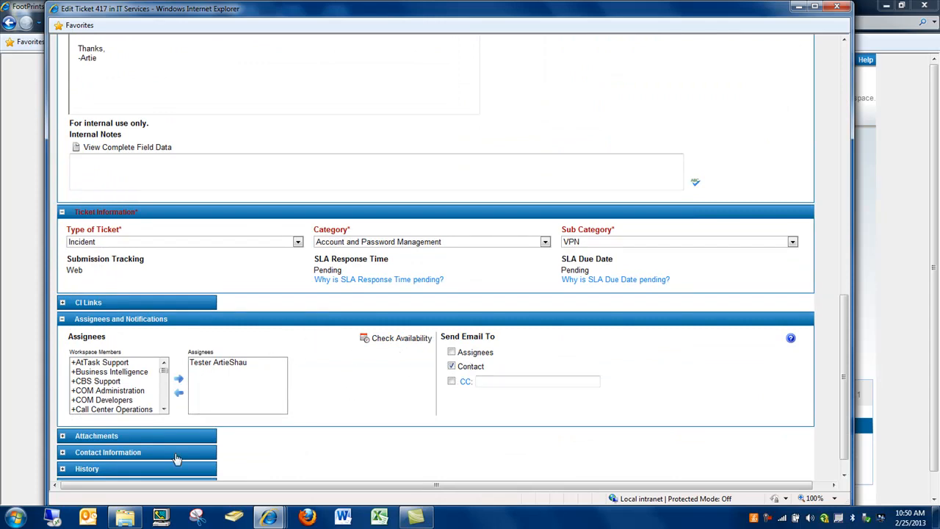
{"action": "scroll", "coordinate": [315, 408], "scroll_direction": "down", "scroll_amount": 1}
{"action": "left_click", "coordinate": [78, 475]}
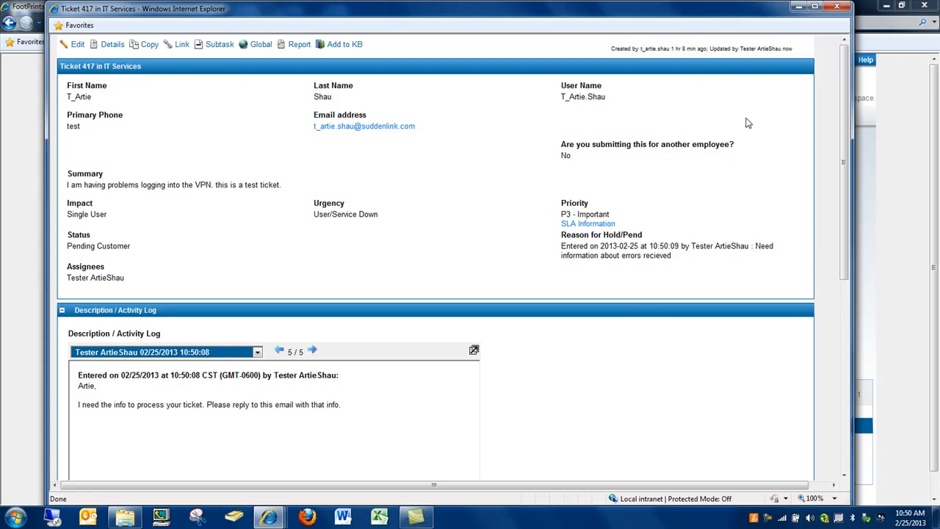
{"action": "left_click", "coordinate": [837, 7]}
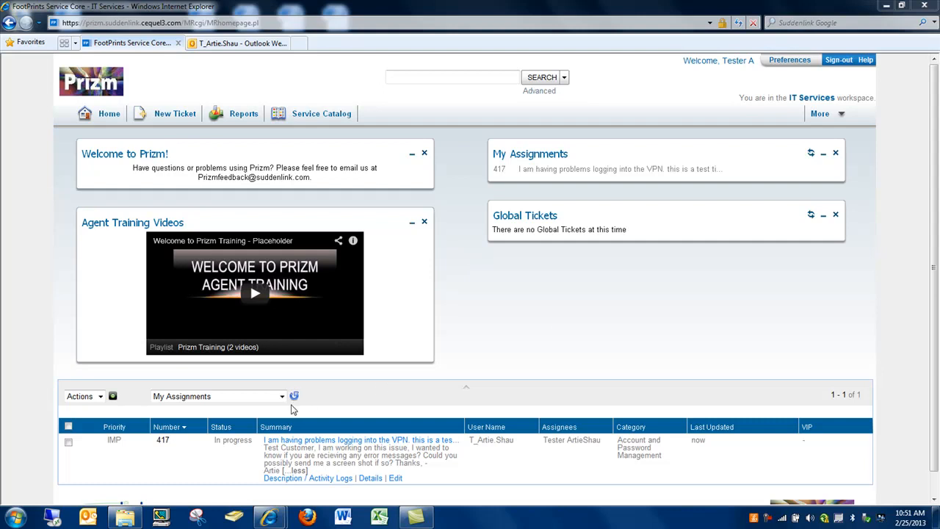
Reopen ticket 417 for editing and set its status to Resolved.
{"action": "left_click", "coordinate": [162, 442]}
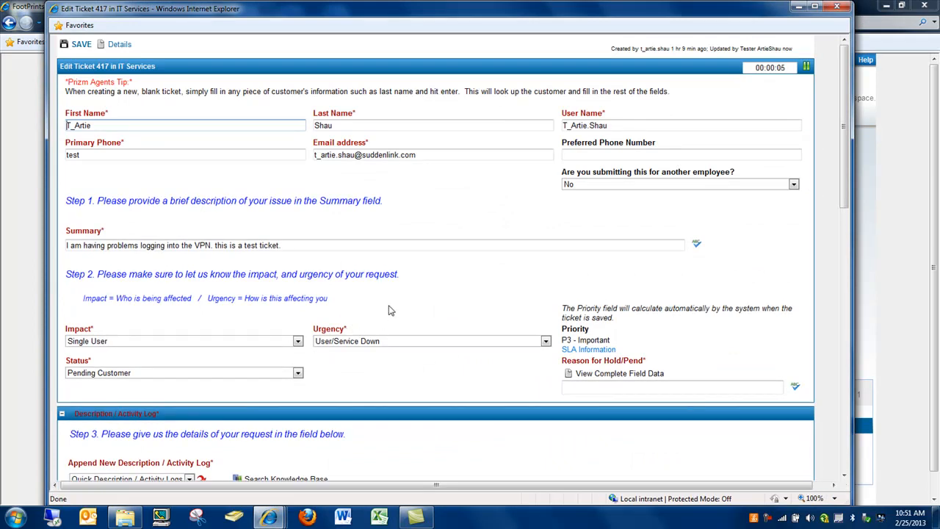
{"action": "scroll", "coordinate": [391, 310], "scroll_direction": "down", "scroll_amount": 2}
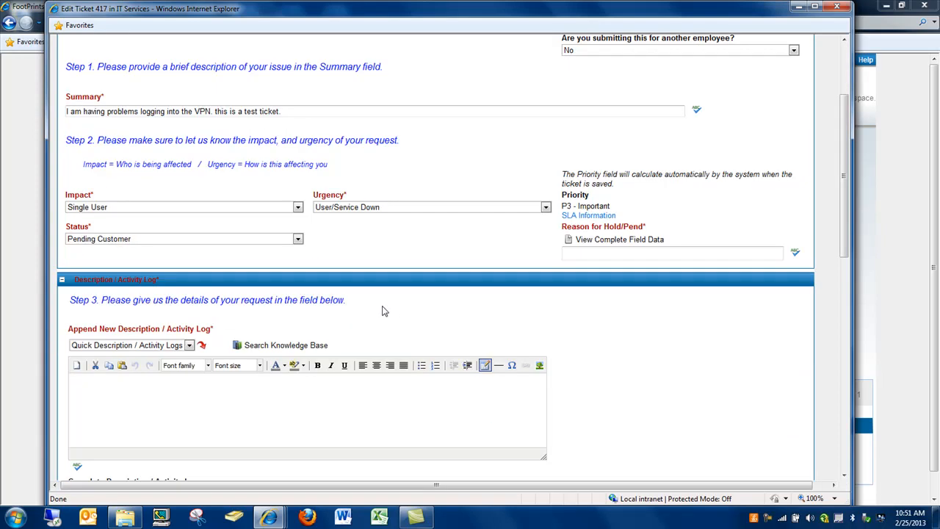
{"action": "left_click", "coordinate": [199, 239]}
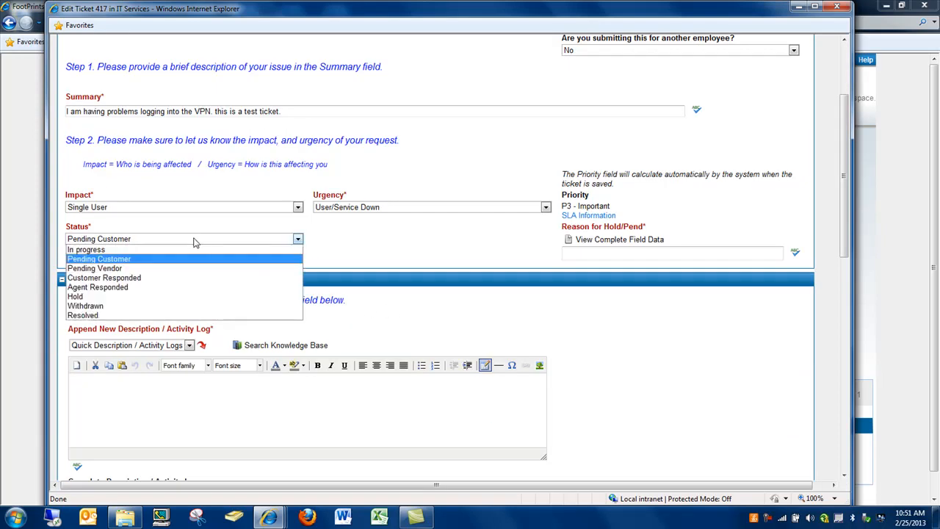
{"action": "left_click", "coordinate": [138, 315]}
Append an activity log entry stating that fix xyz was applied and the customer is now connected to the VPN.
{"action": "left_click", "coordinate": [114, 391]}
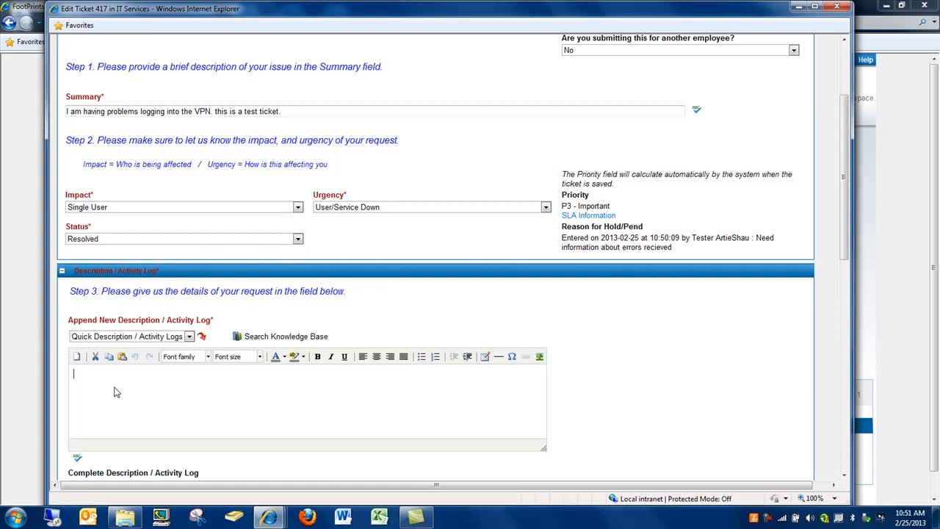
{"action": "type", "text": "I was able to apply fix xyz an"}
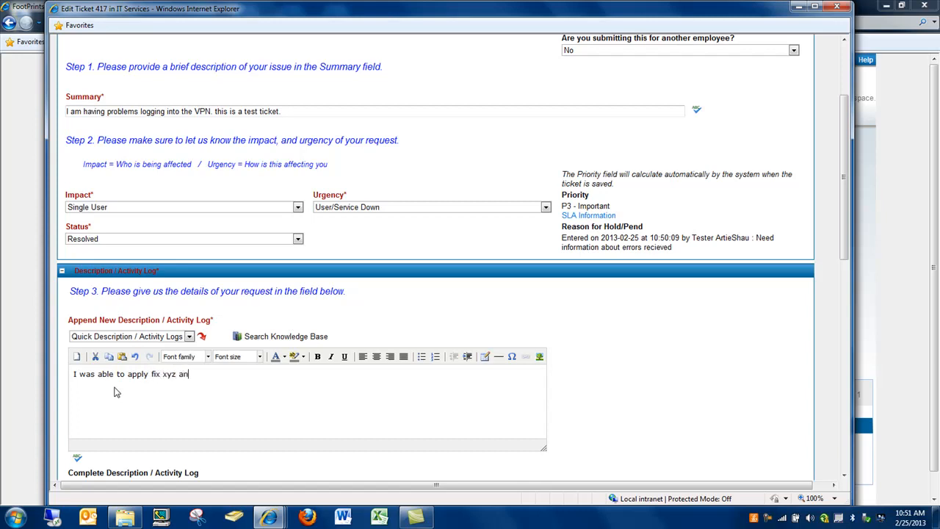
{"action": "type", "text": "d Artie is now connected to the VPON"}
{"action": "key", "text": "BackSpace"}
{"action": "key", "text": "BackSpace"}
{"action": "type", "text": "N"}
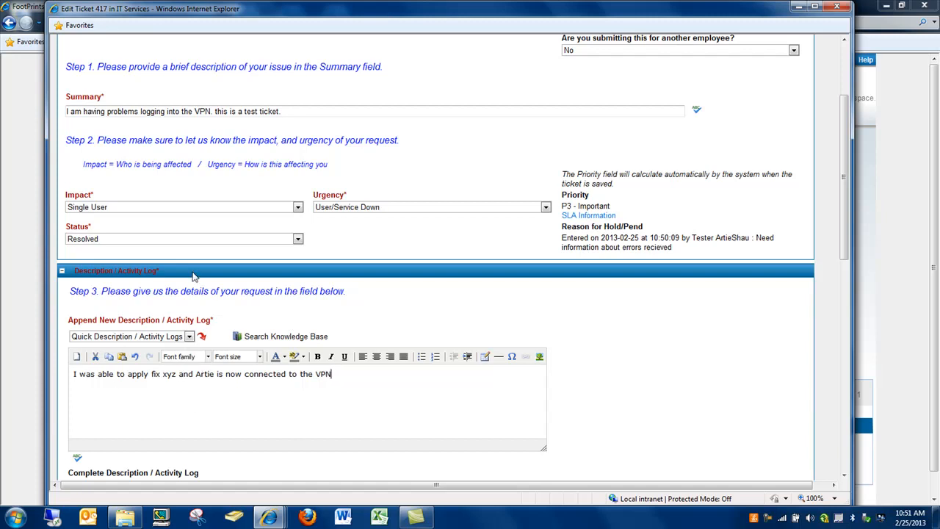
Save and close the resolved ticket, and refresh the My Assignments list.
{"action": "scroll", "coordinate": [197, 205], "scroll_direction": "up", "scroll_amount": 3}
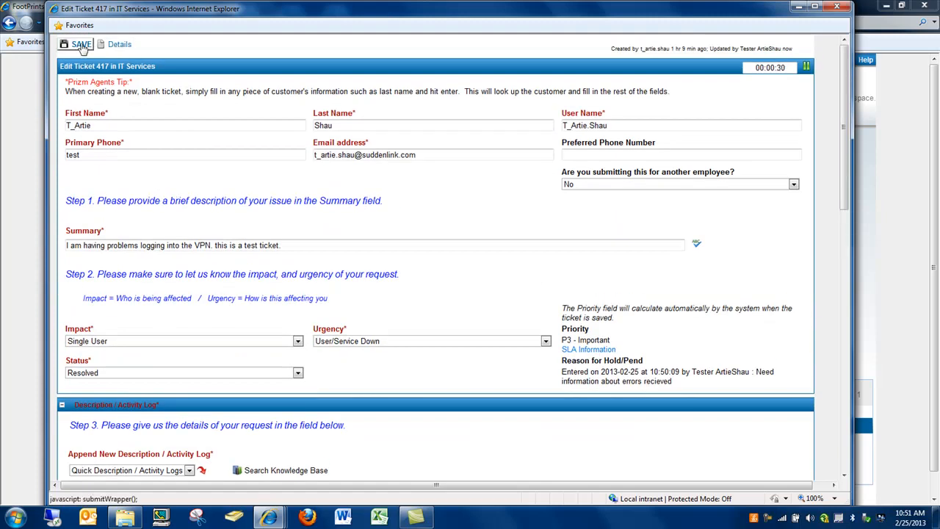
{"action": "left_click", "coordinate": [82, 45]}
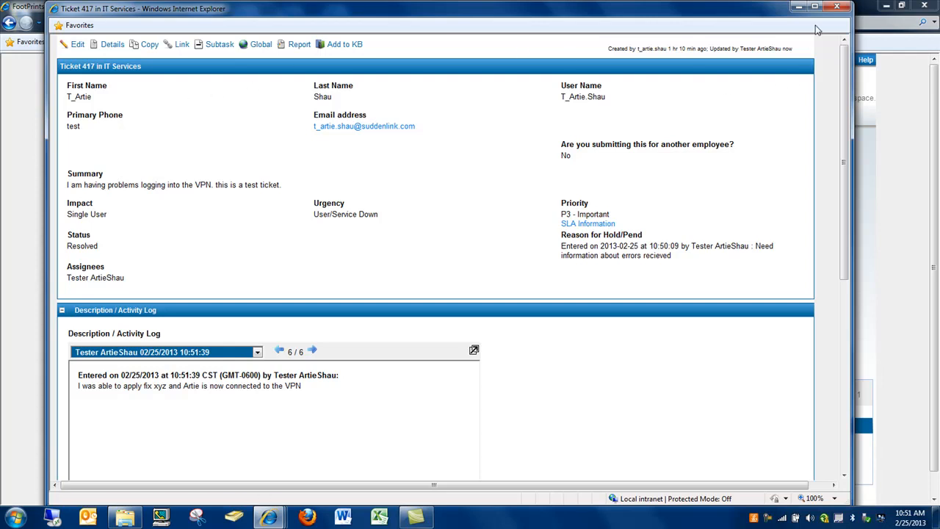
{"action": "left_click", "coordinate": [836, 7]}
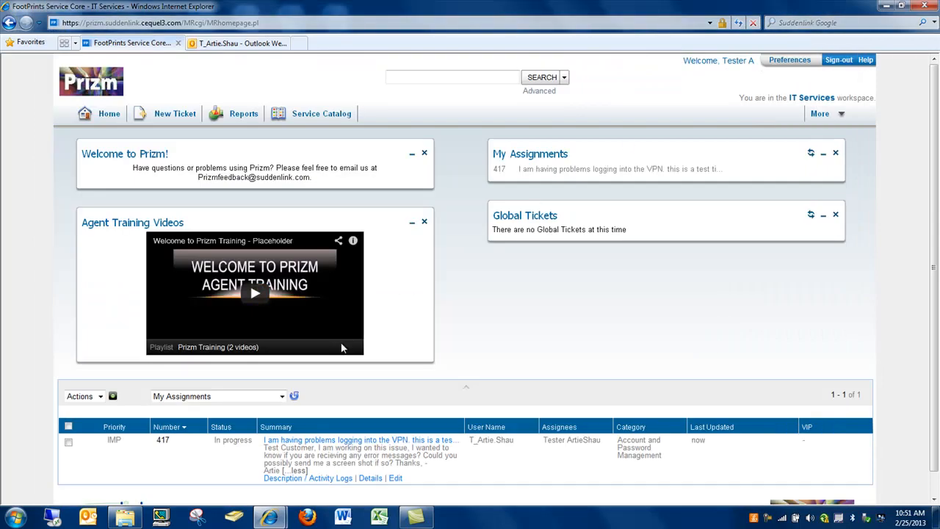
{"action": "left_click", "coordinate": [294, 397]}
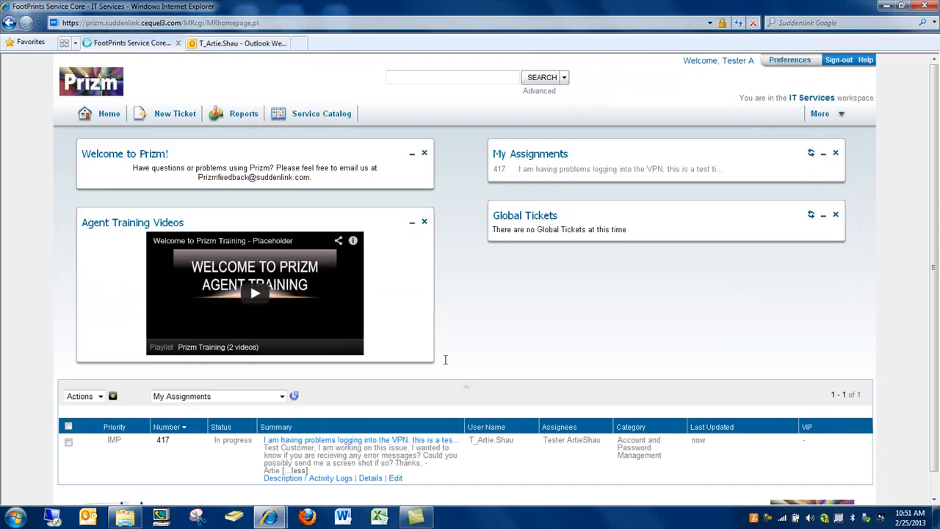